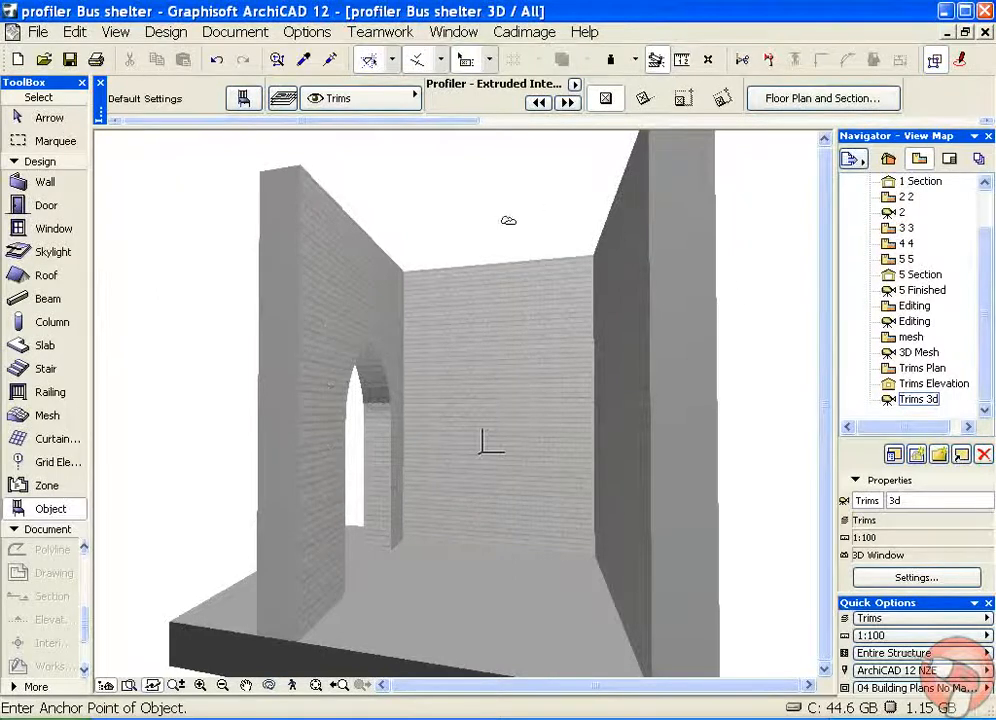
In the Trims Elevation view, draw a straight-segment polyline around the arched opening, from one base corner over the springing points and apex to the other
{"action": "double_click", "coordinate": [945, 390]}
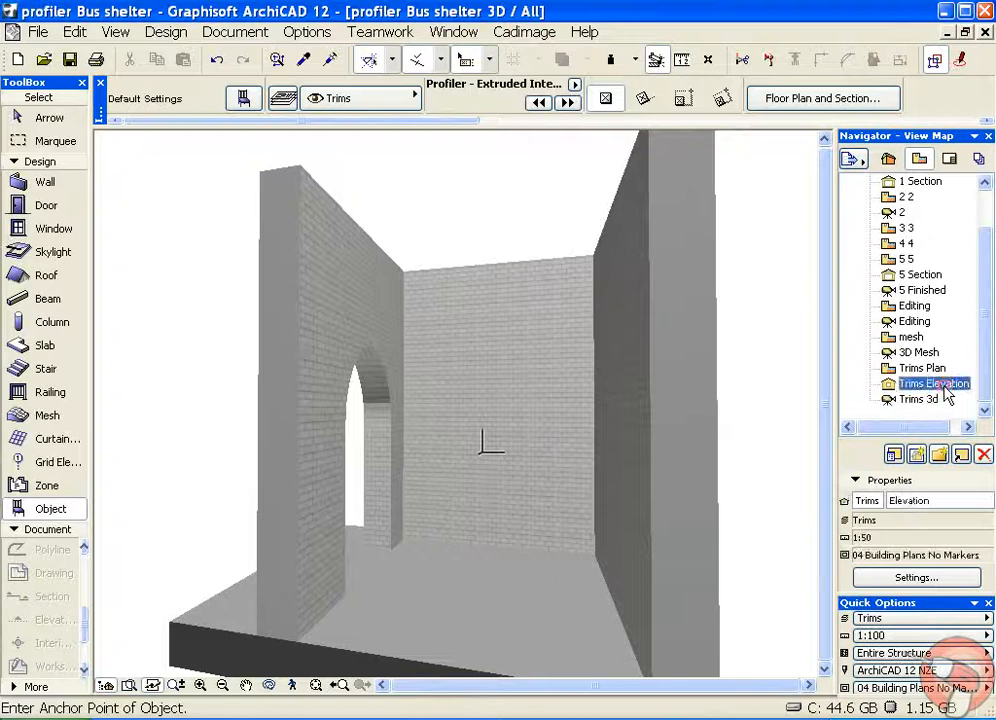
{"action": "scroll", "coordinate": [380, 520], "scroll_direction": "up", "scroll_amount": 5}
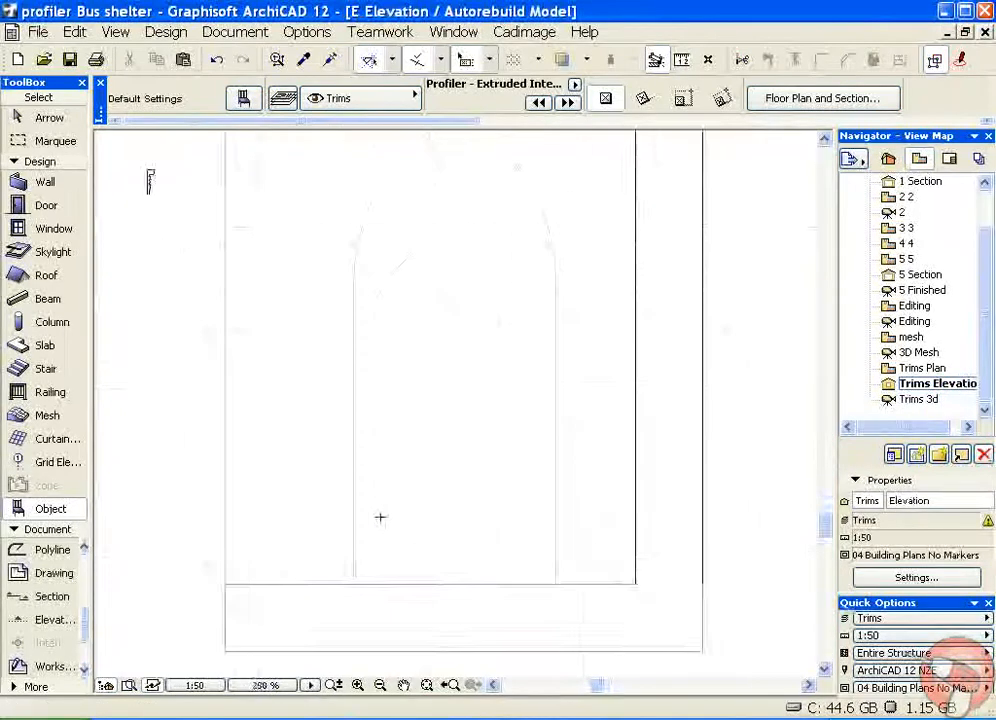
{"action": "scroll", "coordinate": [440, 495], "scroll_direction": "down", "scroll_amount": 1}
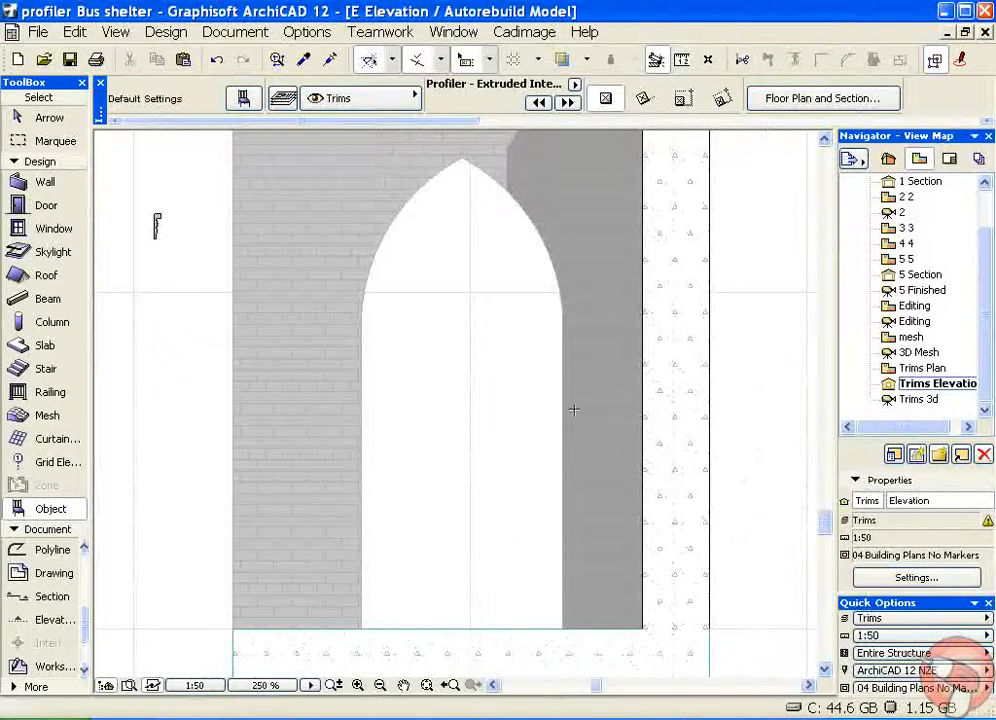
{"action": "left_click", "coordinate": [42, 549]}
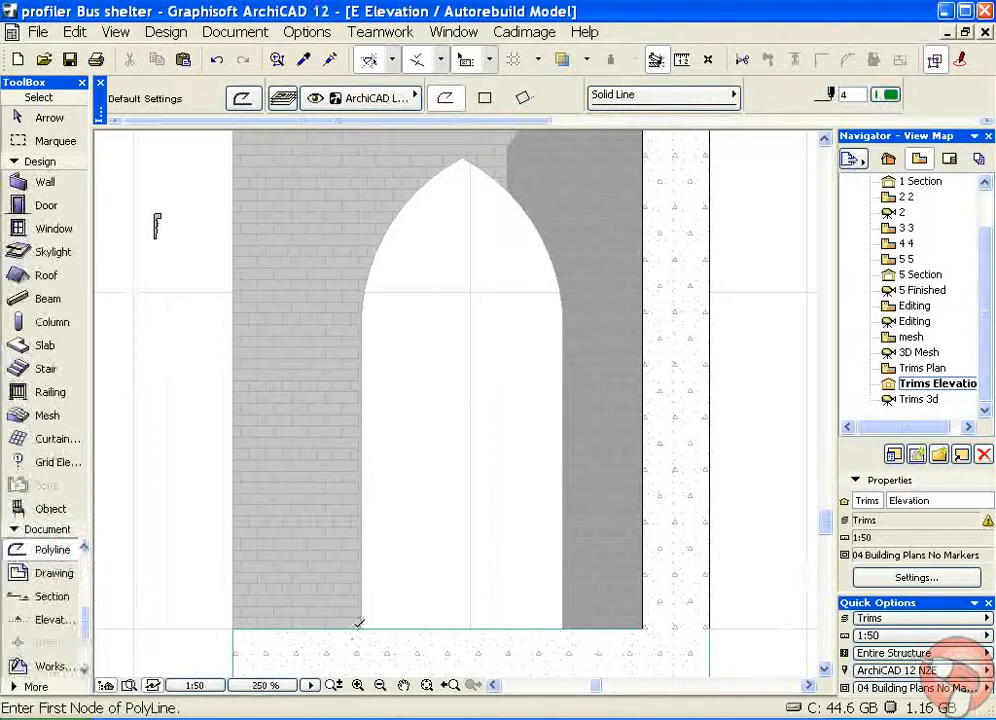
{"action": "left_click", "coordinate": [361, 628]}
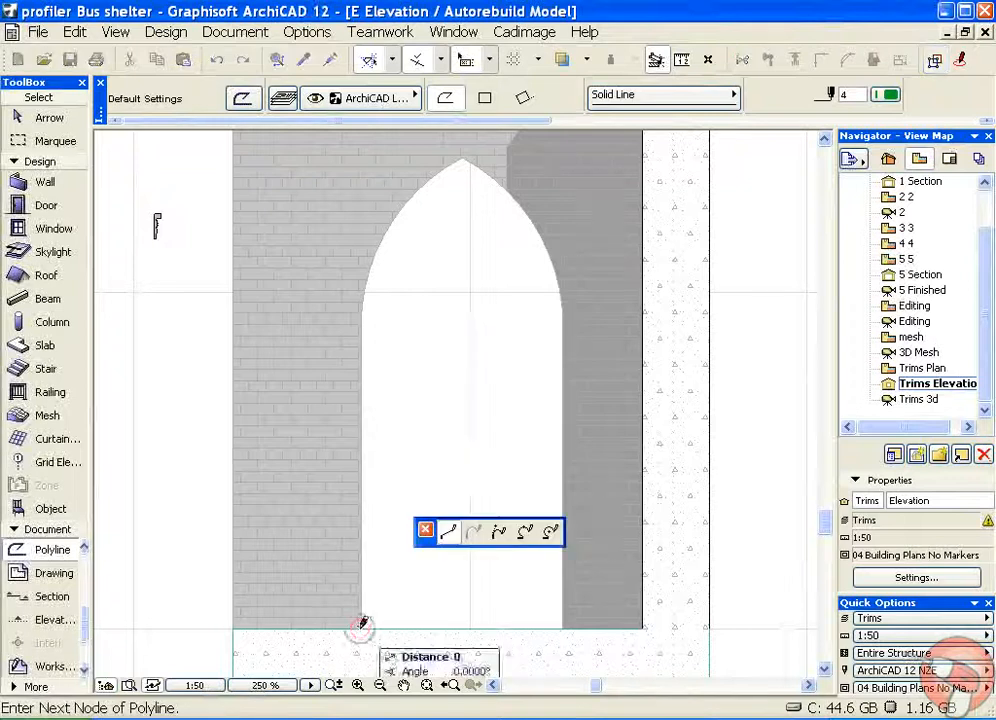
{"action": "left_click", "coordinate": [361, 317]}
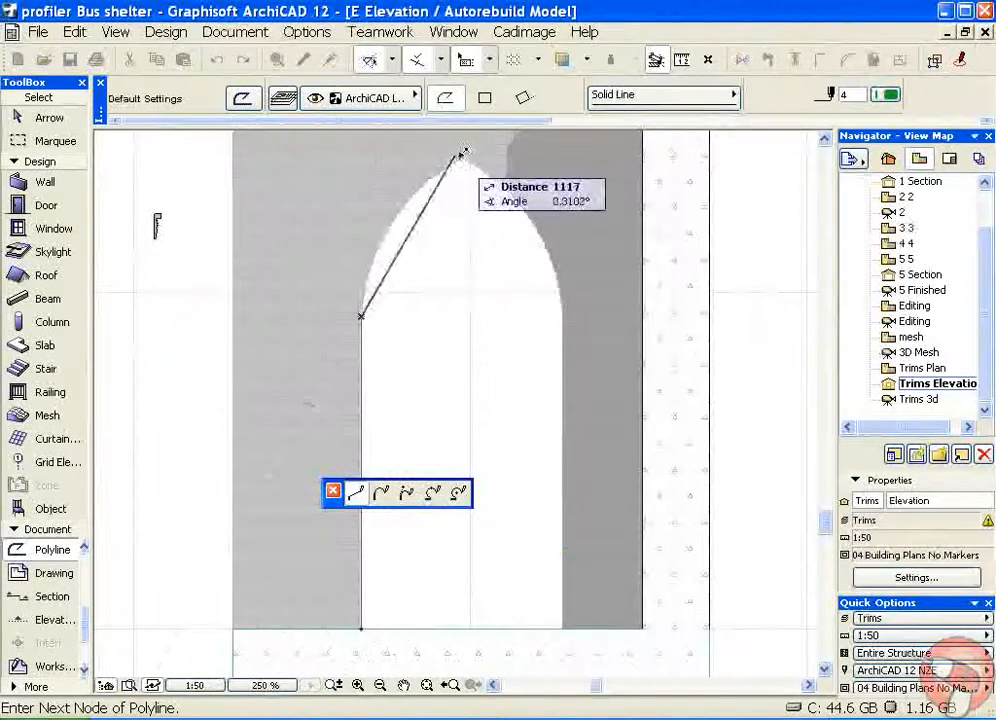
{"action": "left_click", "coordinate": [459, 159]}
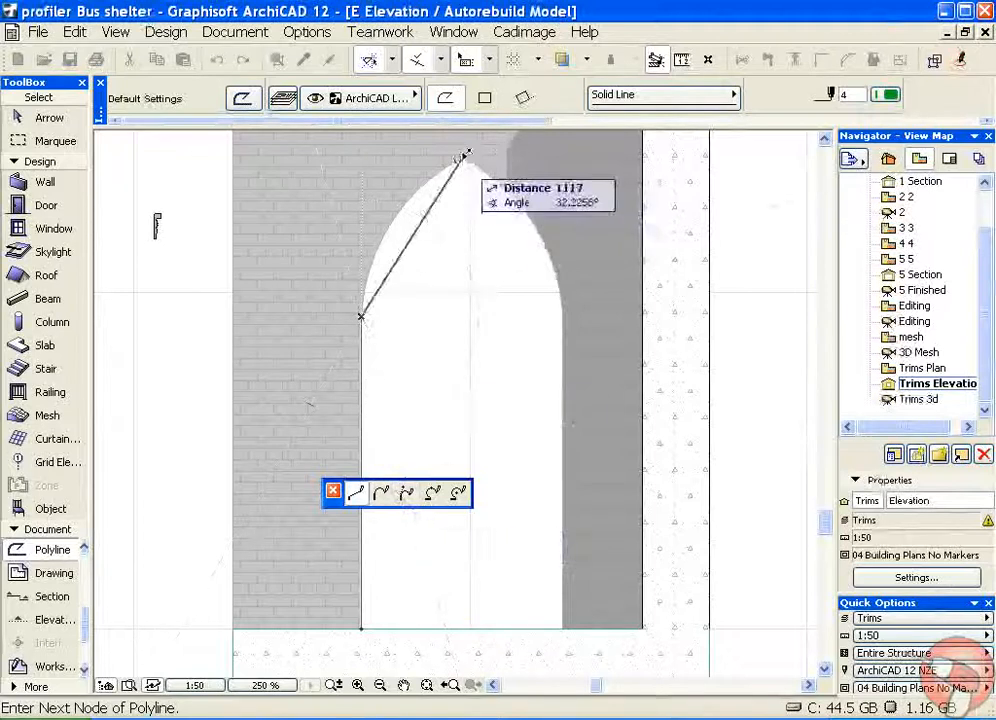
{"action": "left_click", "coordinate": [461, 158]}
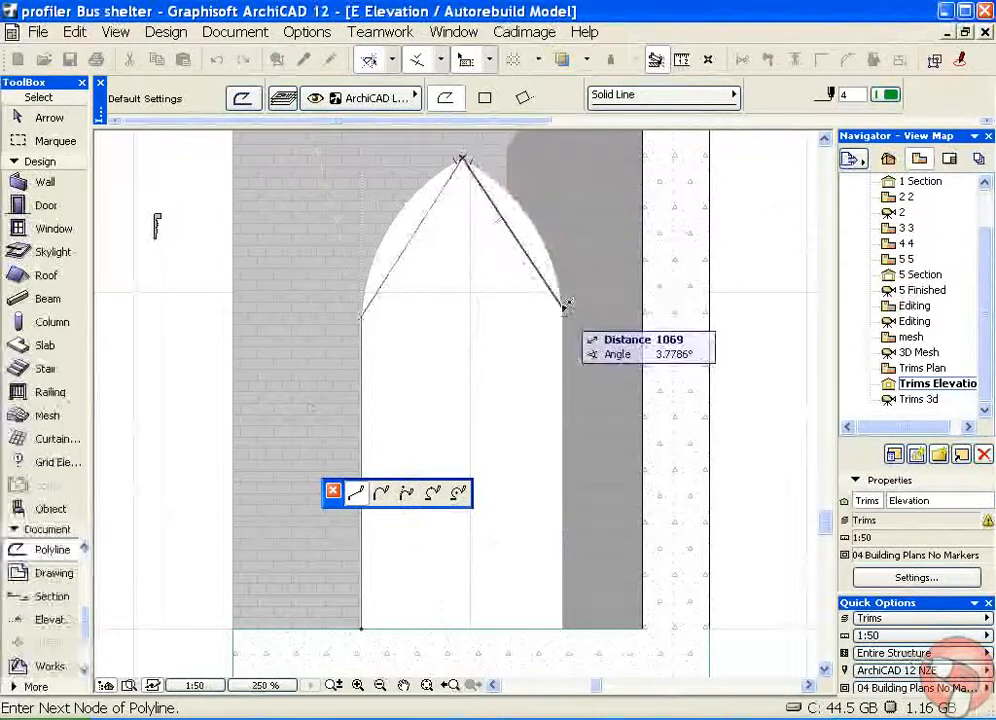
{"action": "left_click", "coordinate": [563, 317]}
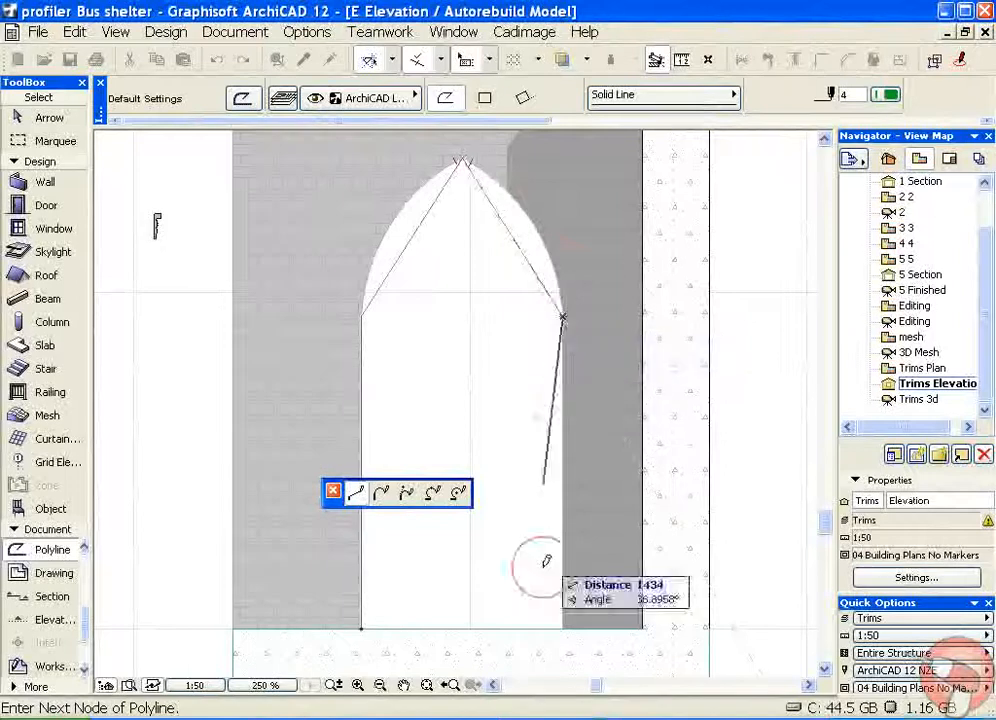
{"action": "double_click", "coordinate": [563, 628]}
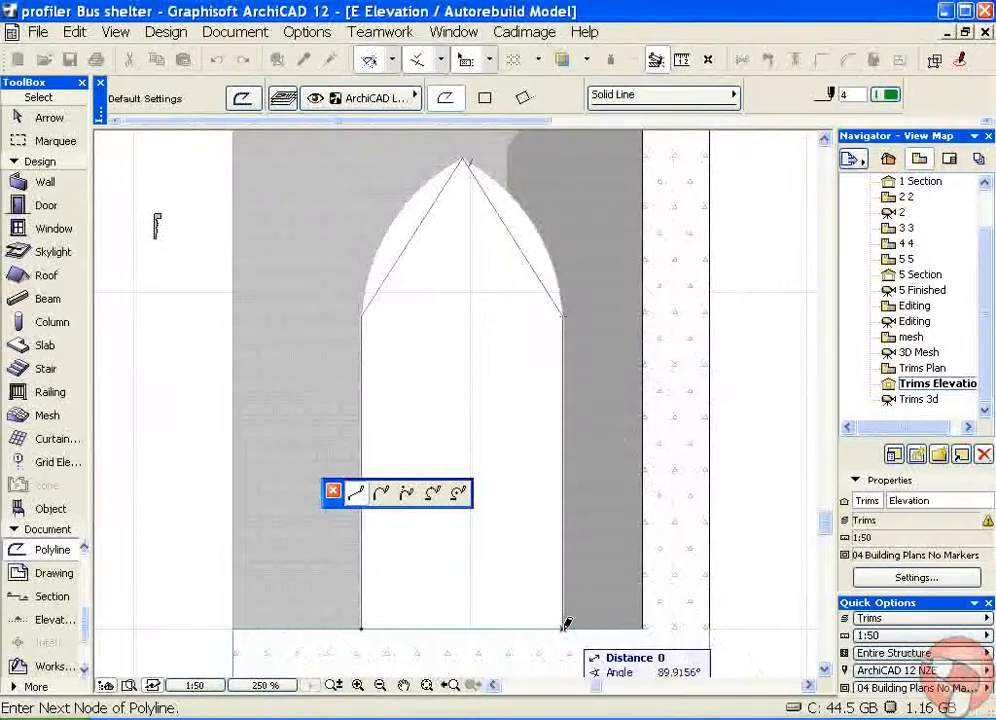
Curve the two sloping polyline segments at the top to match the pointed arch of the opening
{"action": "left_click", "coordinate": [505, 230], "text": "shift"}
{"action": "left_click", "coordinate": [512, 234]}
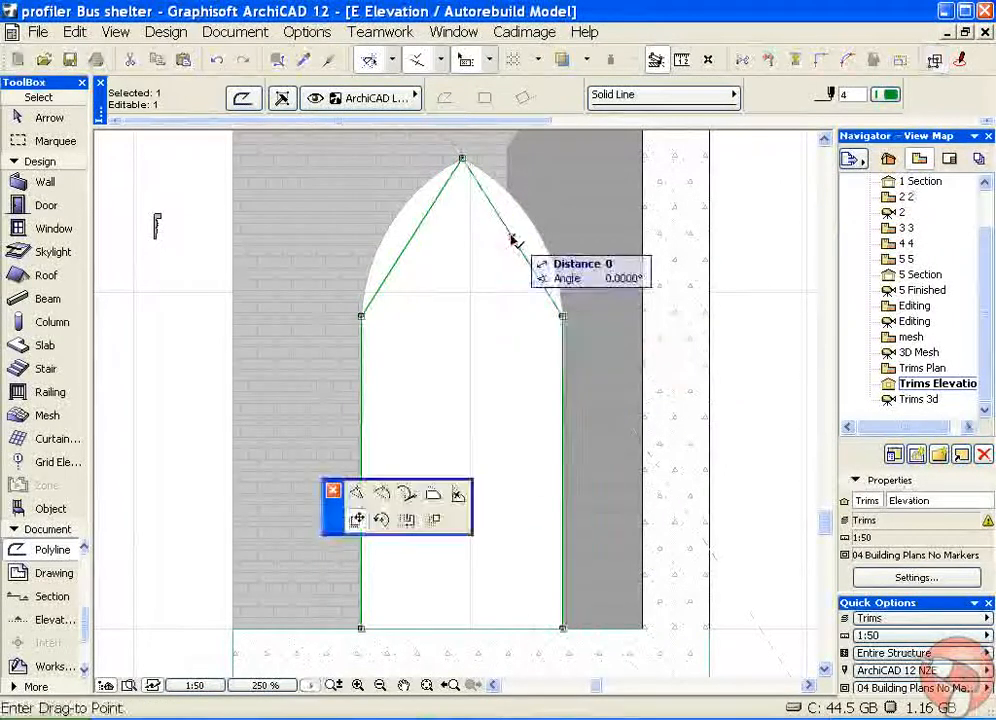
{"action": "left_click", "coordinate": [382, 493]}
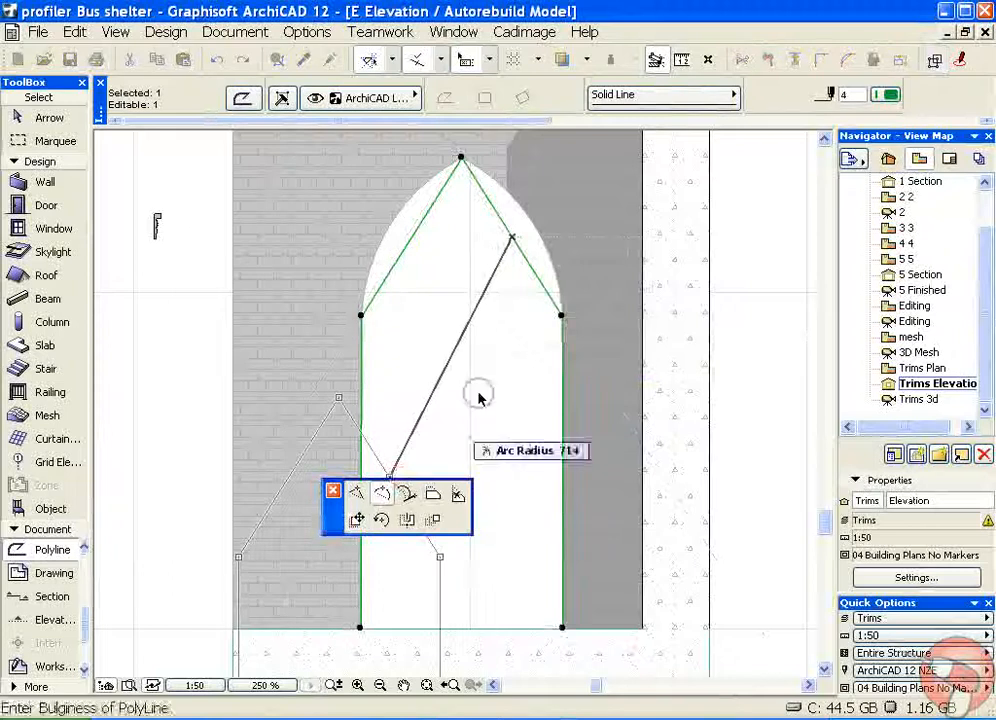
{"action": "left_click", "coordinate": [524, 232]}
{"action": "left_click", "coordinate": [422, 222]}
{"action": "left_click", "coordinate": [407, 208]}
{"action": "scroll", "coordinate": [456, 280], "scroll_direction": "down", "scroll_amount": 3}
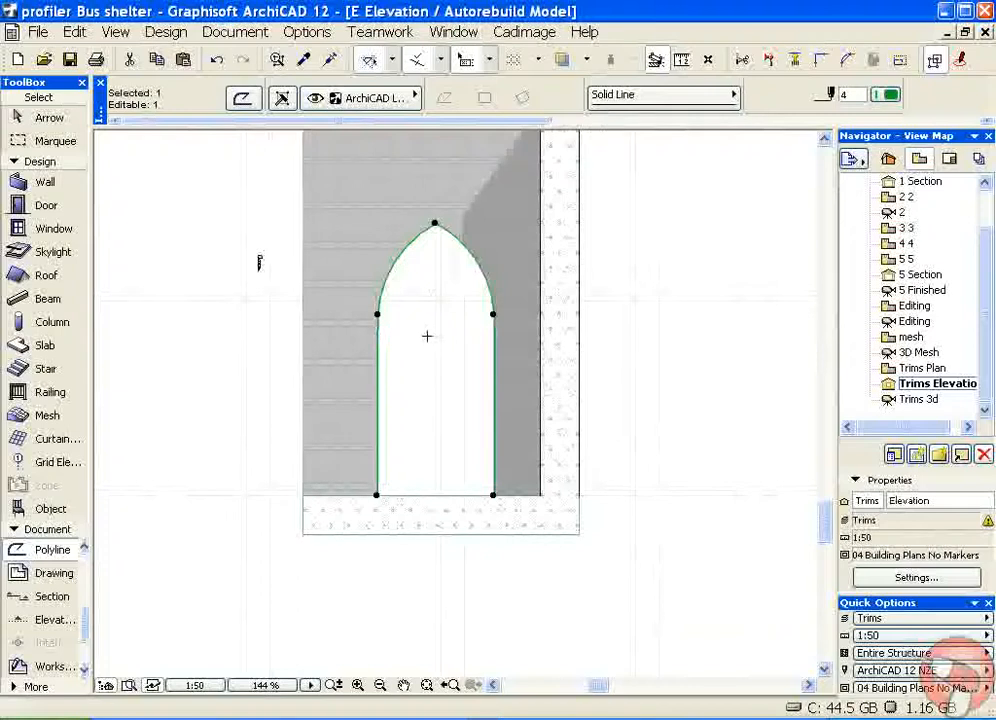
{"action": "scroll", "coordinate": [427, 338], "scroll_direction": "up", "scroll_amount": 1}
{"action": "key", "text": "Escape"}
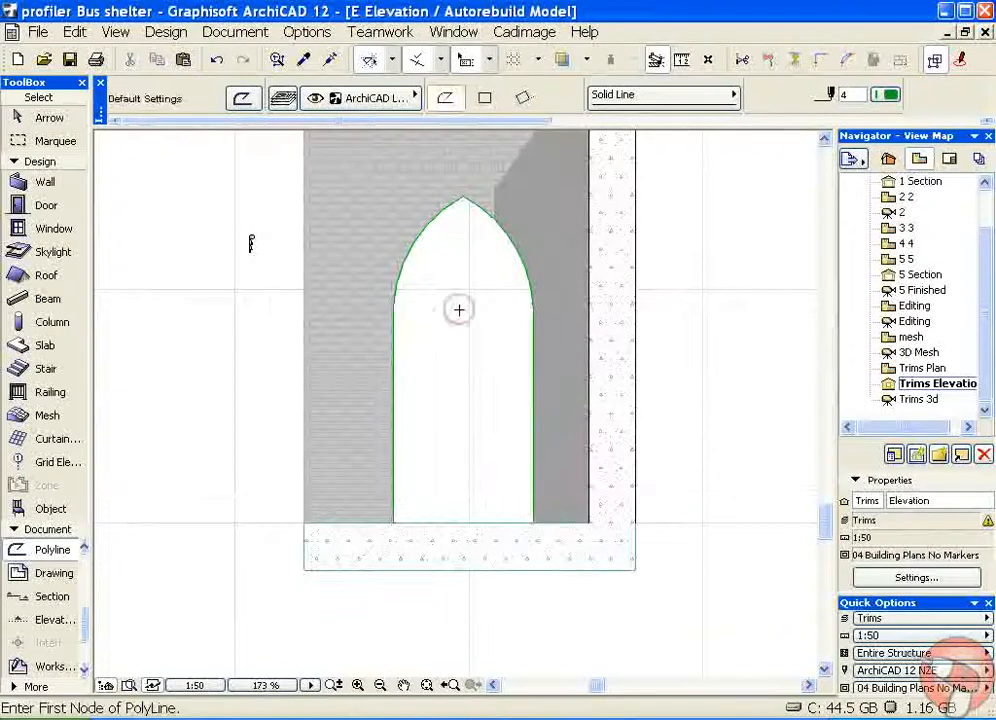
Examine the stepped trim profile fill drawn beside the elevation
{"action": "scroll", "coordinate": [438, 300], "scroll_direction": "up", "scroll_amount": 2}
{"action": "scroll", "coordinate": [440, 335], "scroll_direction": "down", "scroll_amount": 1}
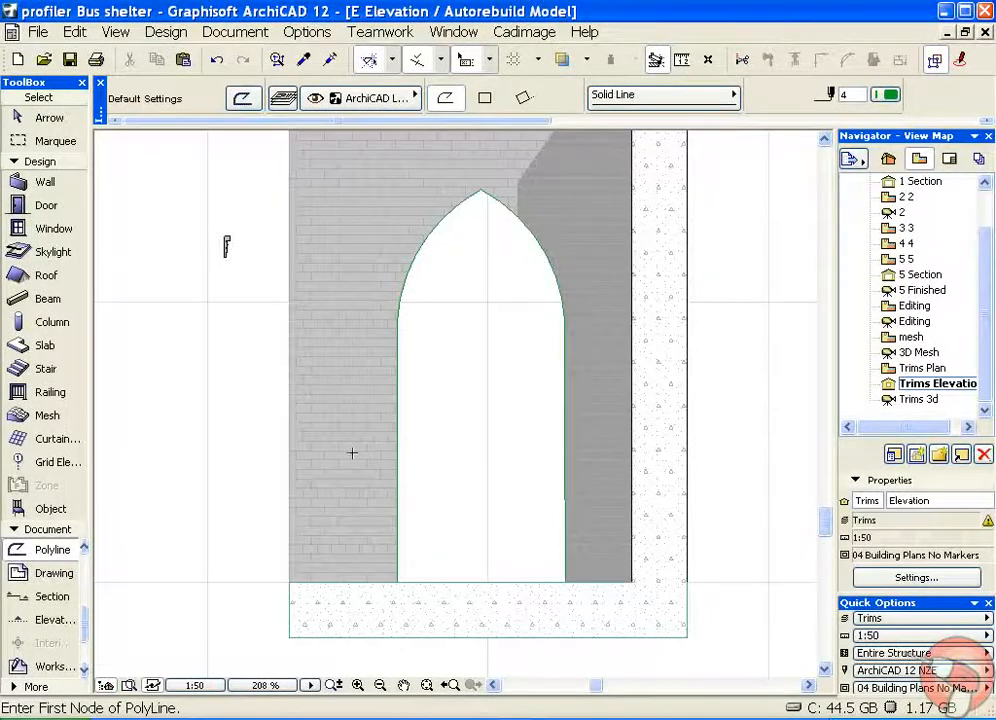
{"action": "scroll", "coordinate": [228, 246], "scroll_direction": "up", "scroll_amount": 14}
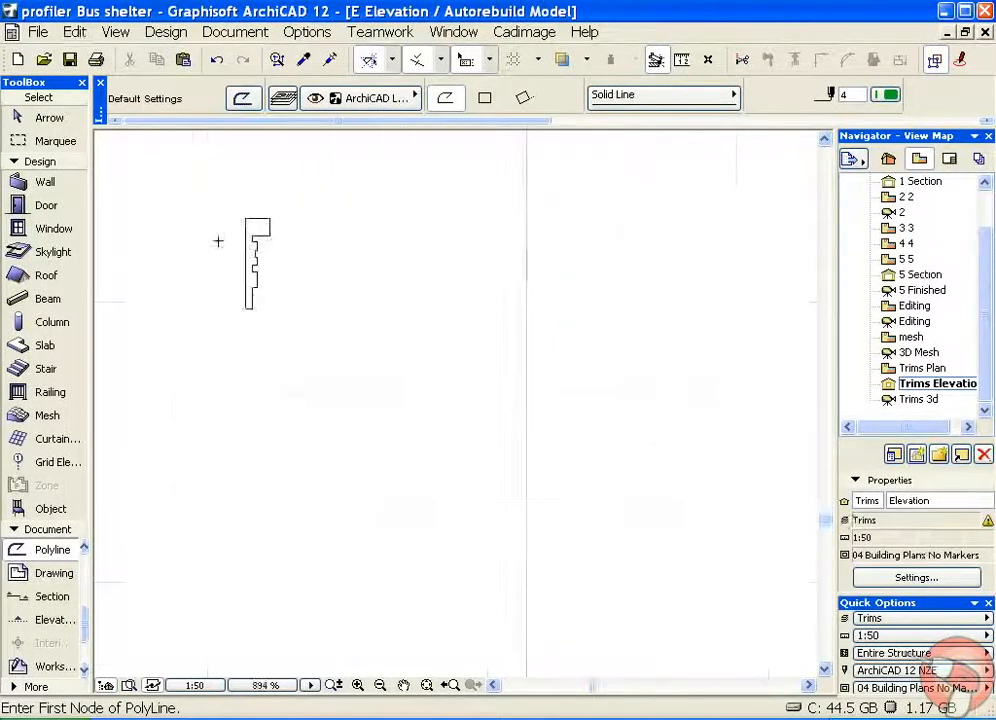
{"action": "left_click", "coordinate": [310, 275], "text": "shift"}
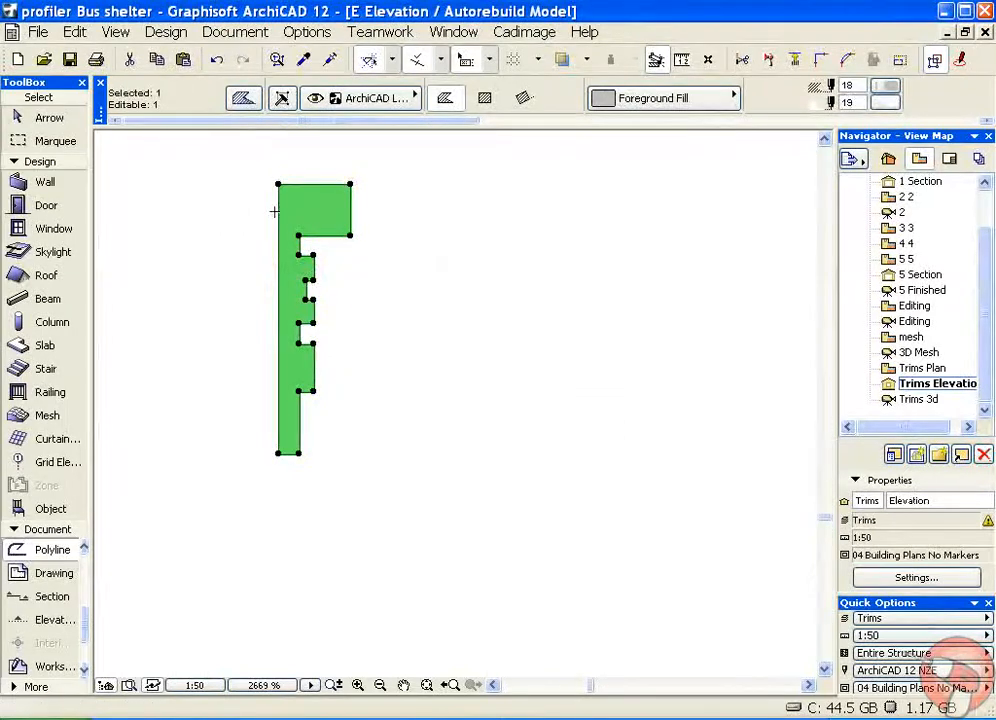
{"action": "key", "text": "Escape"}
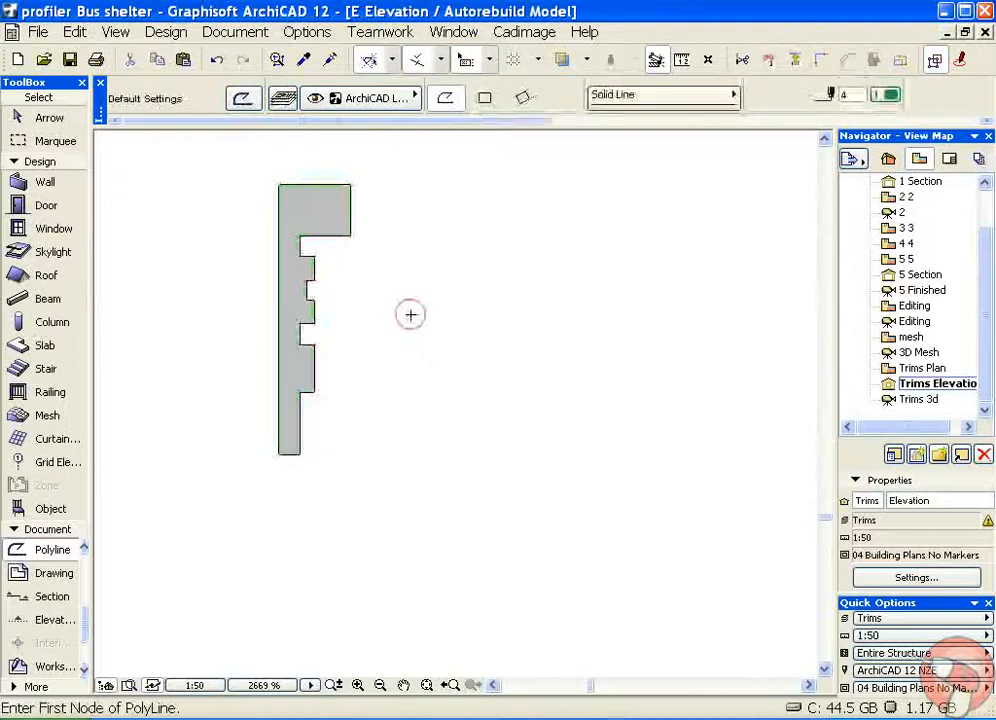
Select the arch polyline and start a 3D Profiler extrusion along the selected elements
{"action": "scroll", "coordinate": [433, 340], "scroll_direction": "down", "scroll_amount": 4}
{"action": "middle_click_drag", "start_coordinate": [433, 340], "coordinate": [262, 245]}
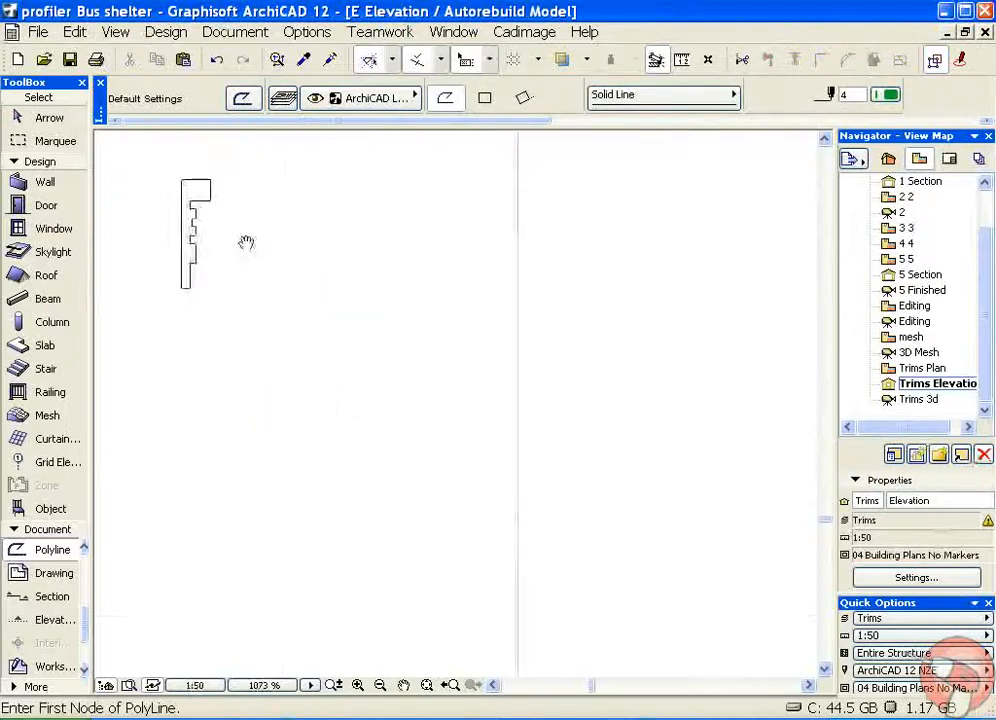
{"action": "scroll", "coordinate": [333, 273], "scroll_direction": "down", "scroll_amount": 3}
{"action": "middle_click_drag", "start_coordinate": [333, 273], "coordinate": [153, 273]}
{"action": "scroll", "coordinate": [282, 245], "scroll_direction": "down", "scroll_amount": 2}
{"action": "scroll", "coordinate": [438, 325], "scroll_direction": "down", "scroll_amount": 2}
{"action": "middle_click_drag", "start_coordinate": [438, 325], "coordinate": [375, 265]}
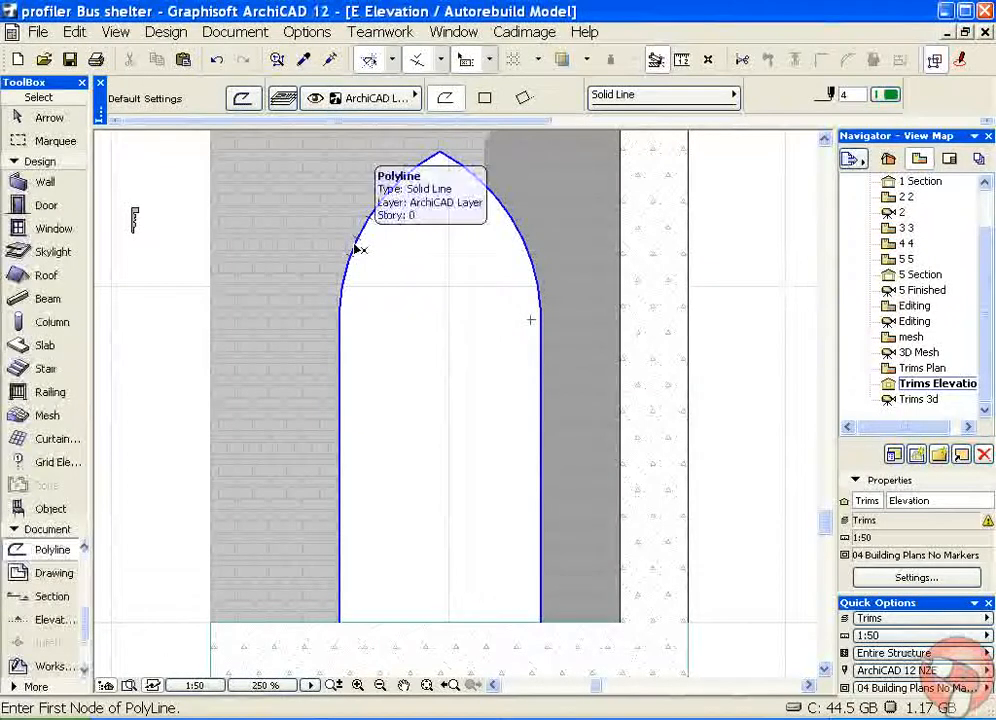
{"action": "left_click", "coordinate": [357, 248], "text": "shift"}
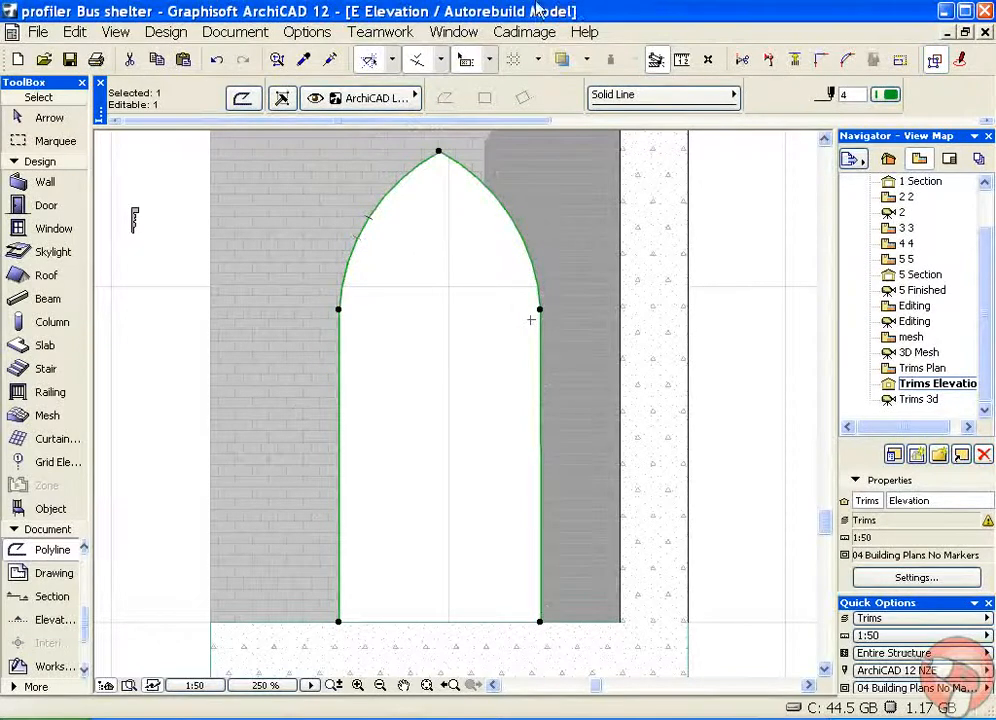
{"action": "left_click", "coordinate": [523, 38]}
{"action": "mouse_move", "coordinate": [585, 205]}
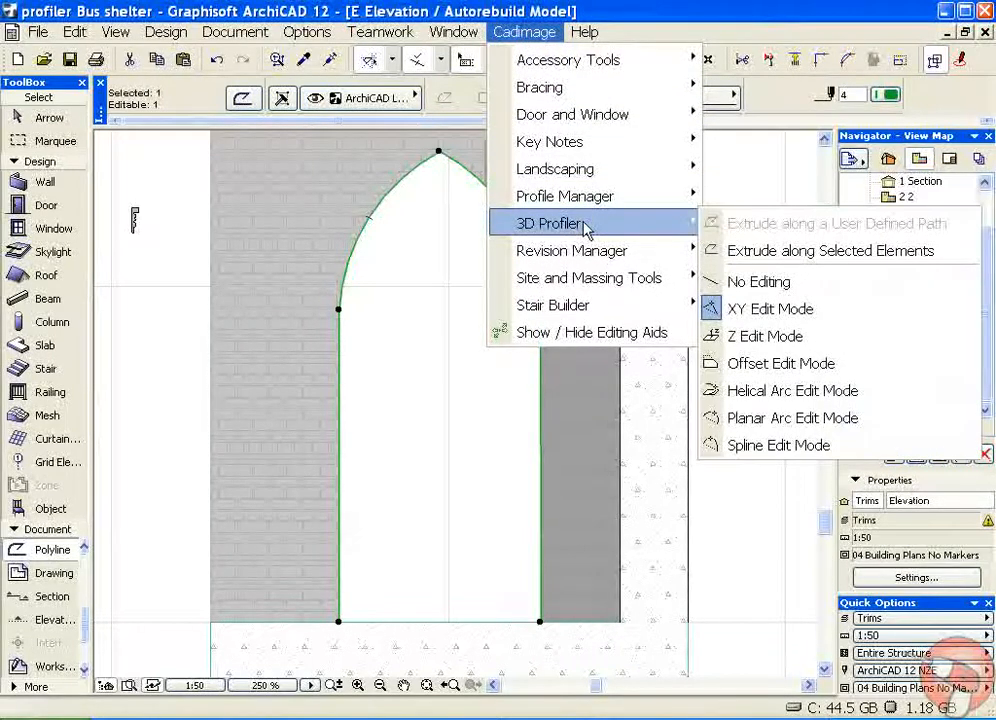
{"action": "left_click", "coordinate": [773, 255]}
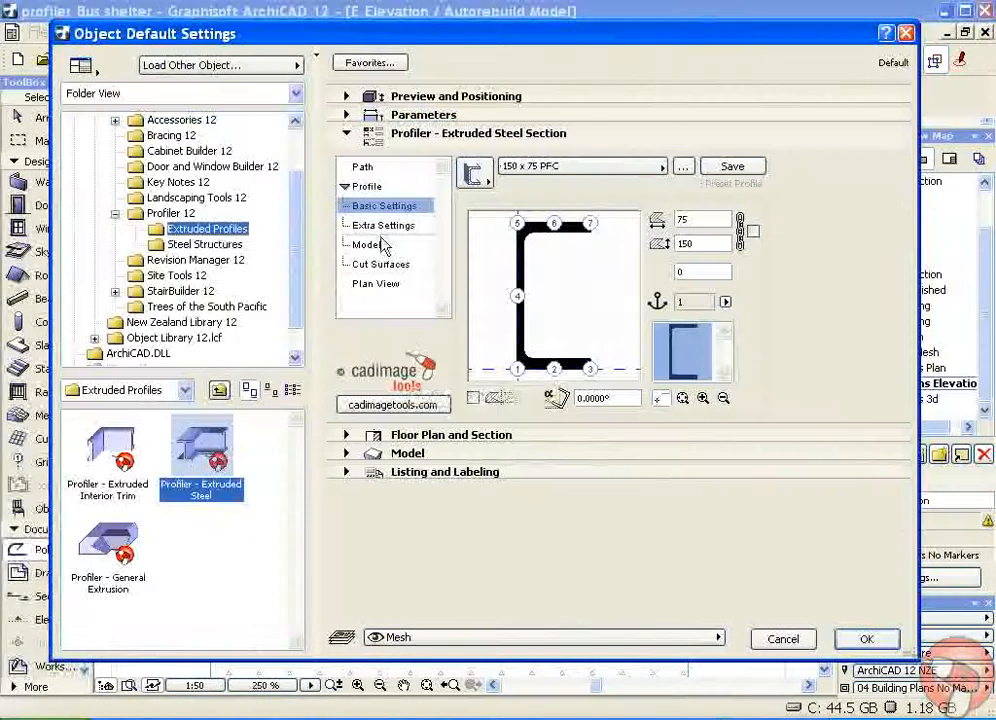
Choose Profiler - General Extrusion as the object and set its profile type to Custom Profile
{"action": "left_click", "coordinate": [120, 550]}
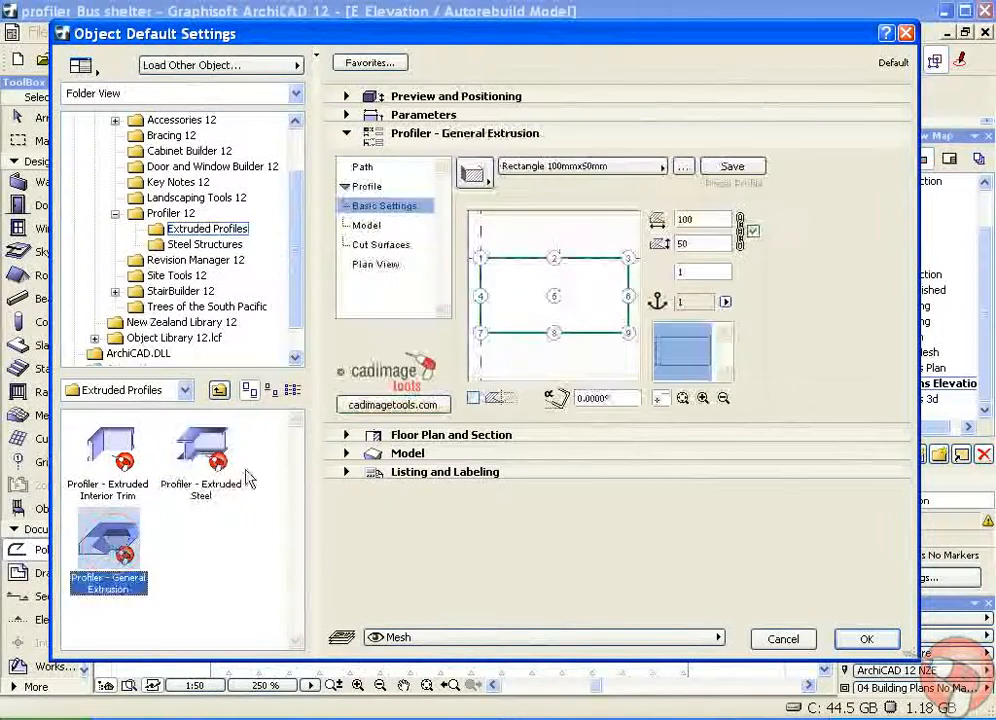
{"action": "left_click", "coordinate": [480, 174]}
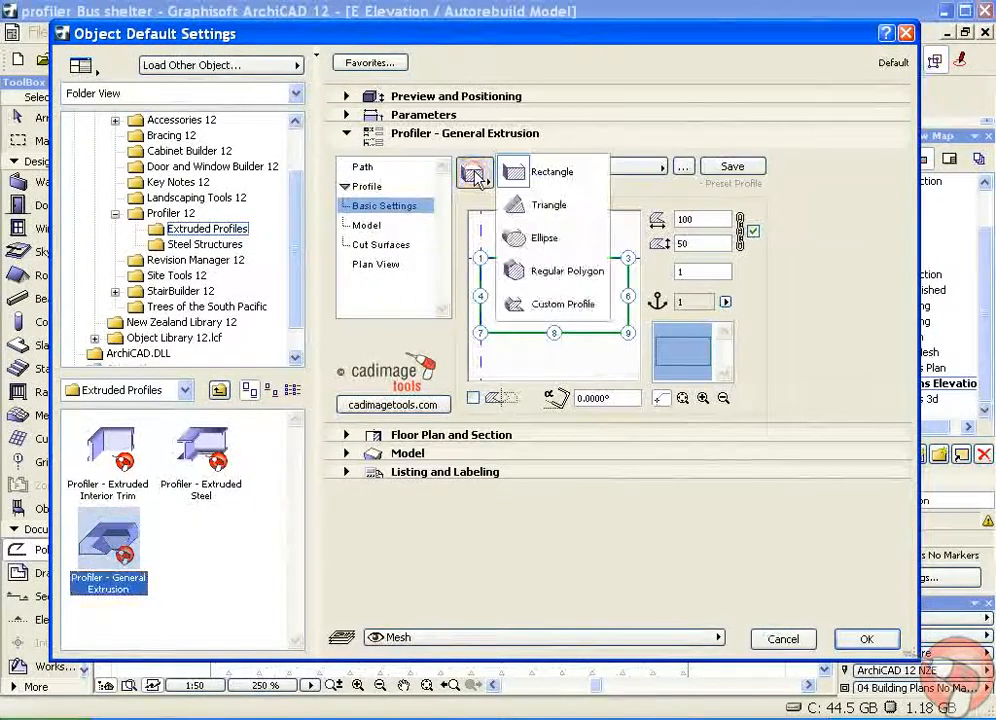
{"action": "left_click", "coordinate": [570, 301]}
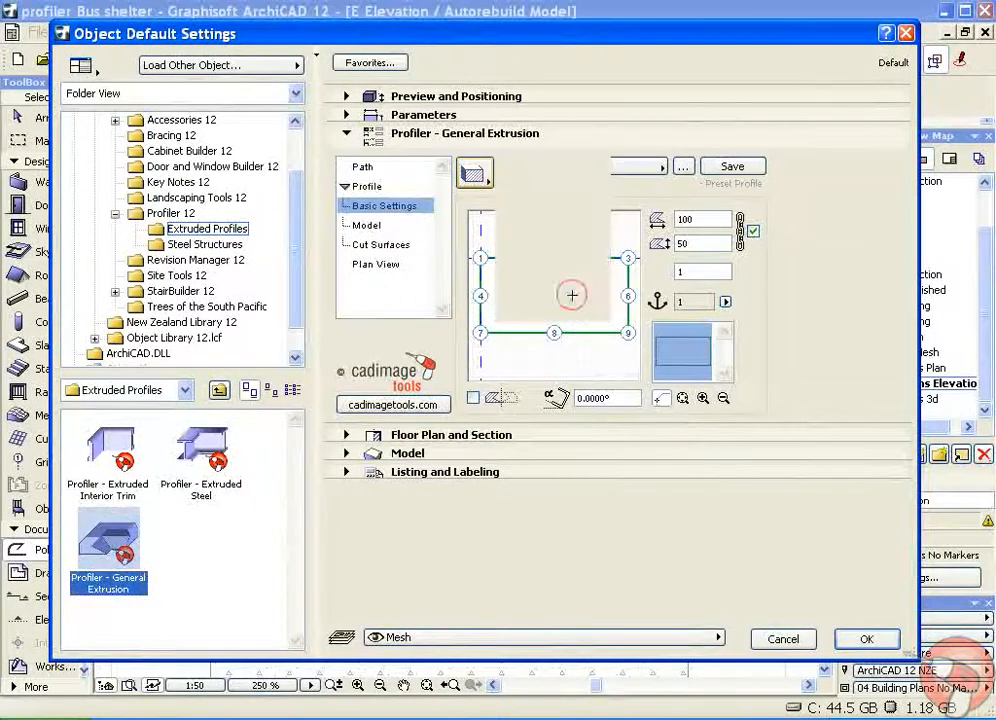
{"action": "left_click", "coordinate": [655, 167]}
{"action": "left_click", "coordinate": [652, 168]}
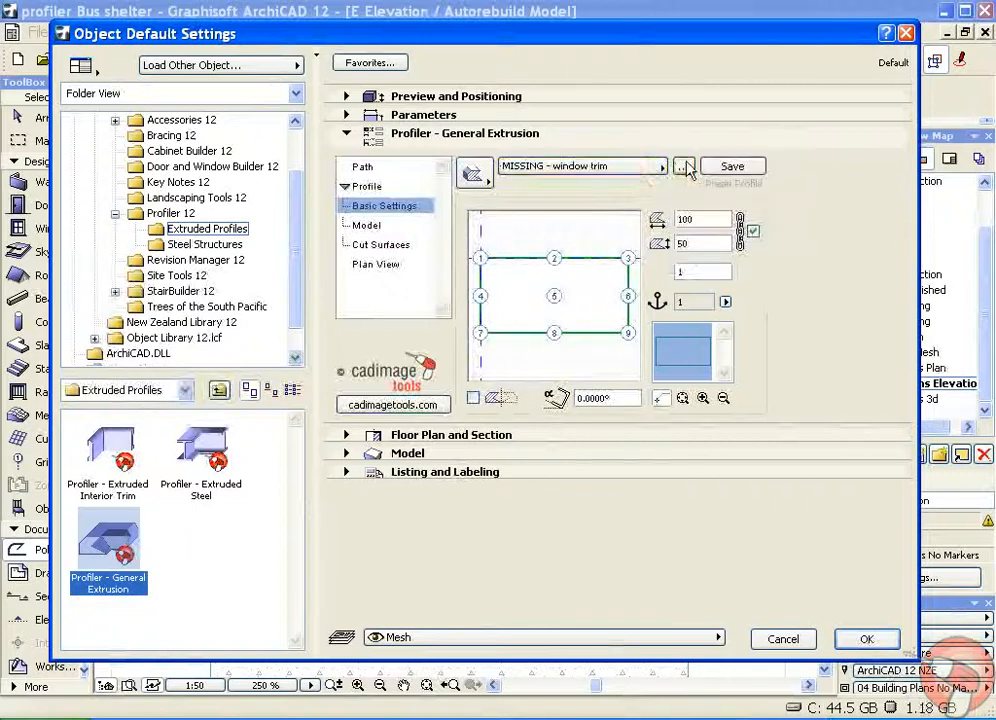
Load the preset file window trim.txt from the profiler folder on the Desktop as the custom profile
{"action": "left_click", "coordinate": [685, 167]}
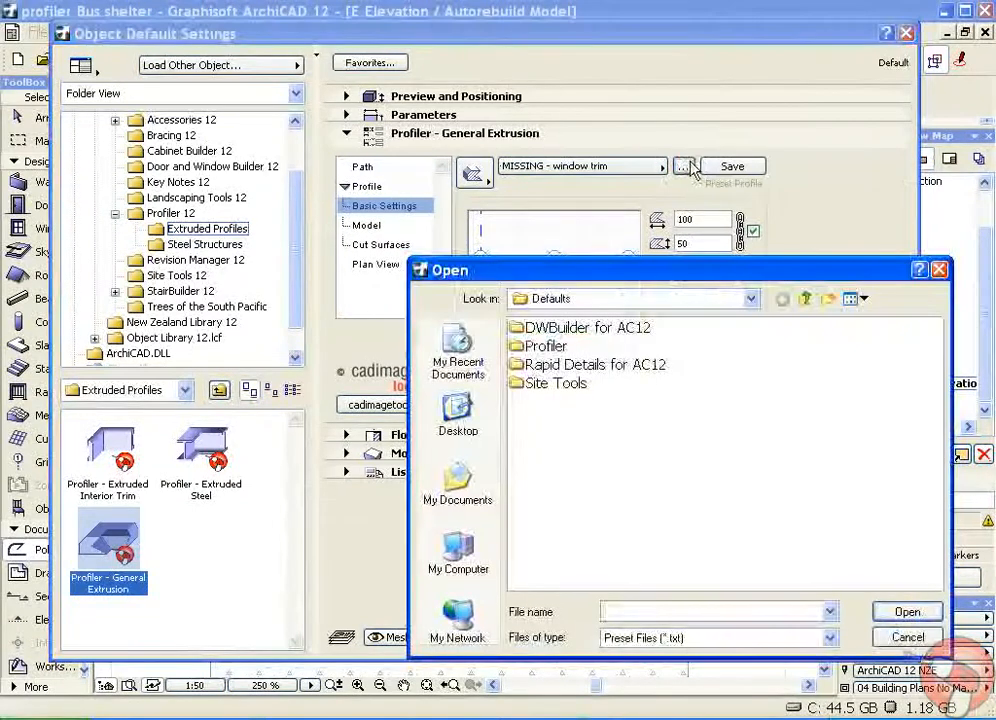
{"action": "left_click", "coordinate": [457, 412]}
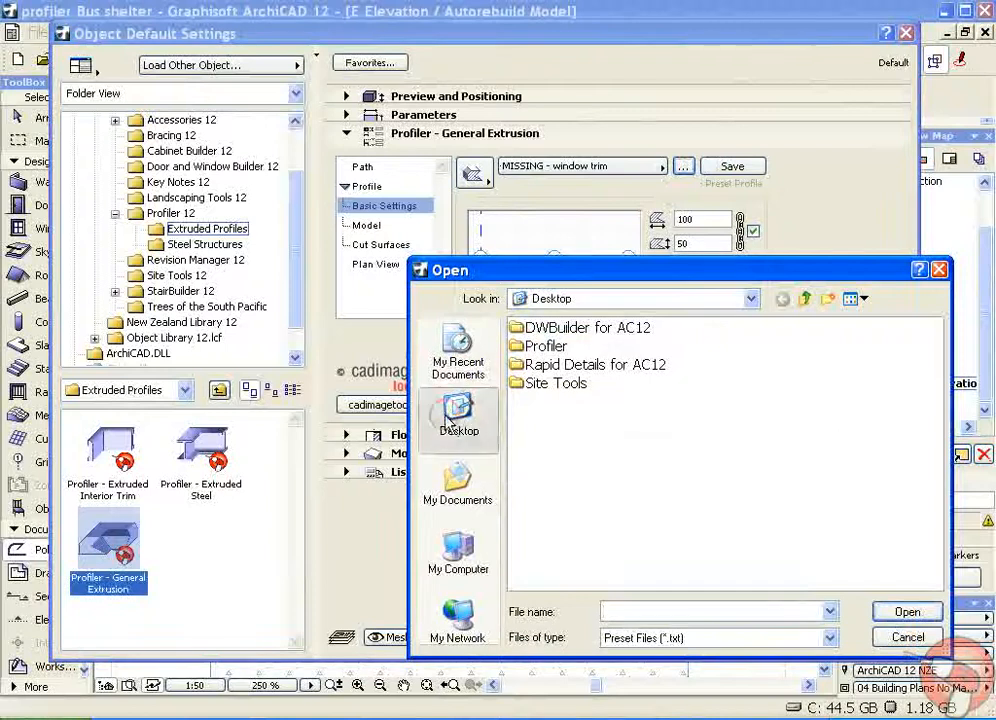
{"action": "double_click", "coordinate": [540, 421]}
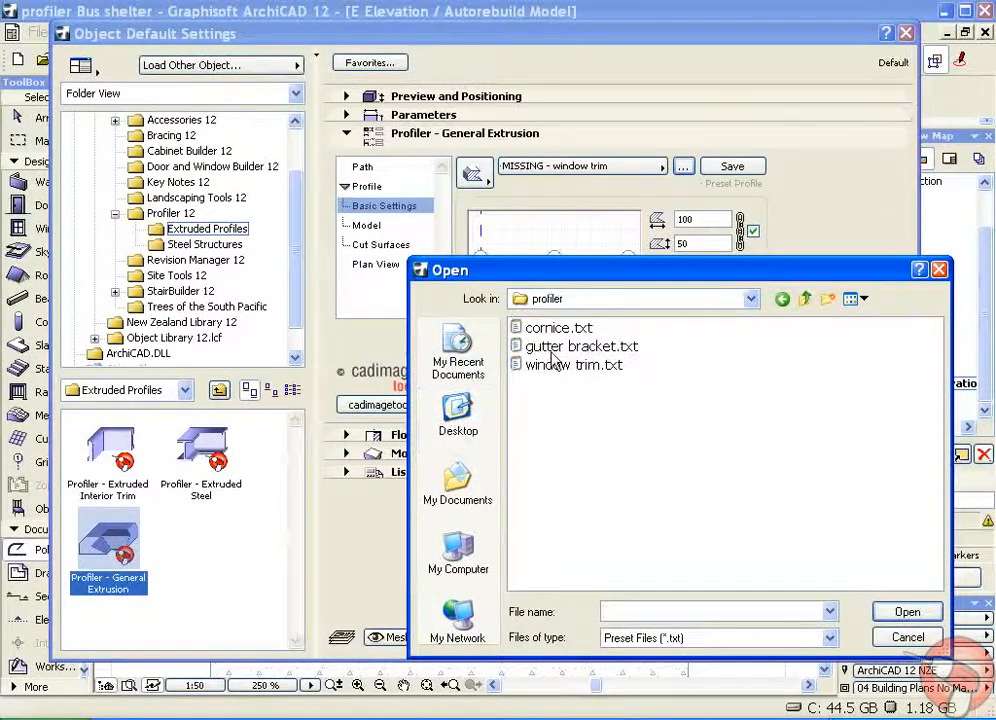
{"action": "left_click", "coordinate": [556, 374]}
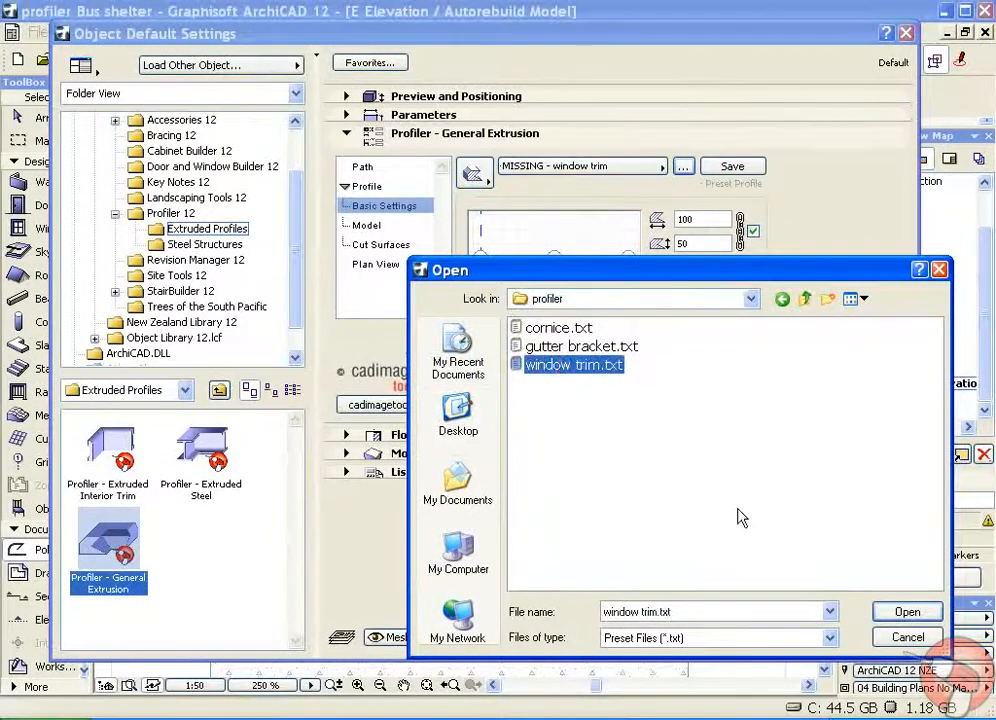
{"action": "left_click", "coordinate": [884, 611]}
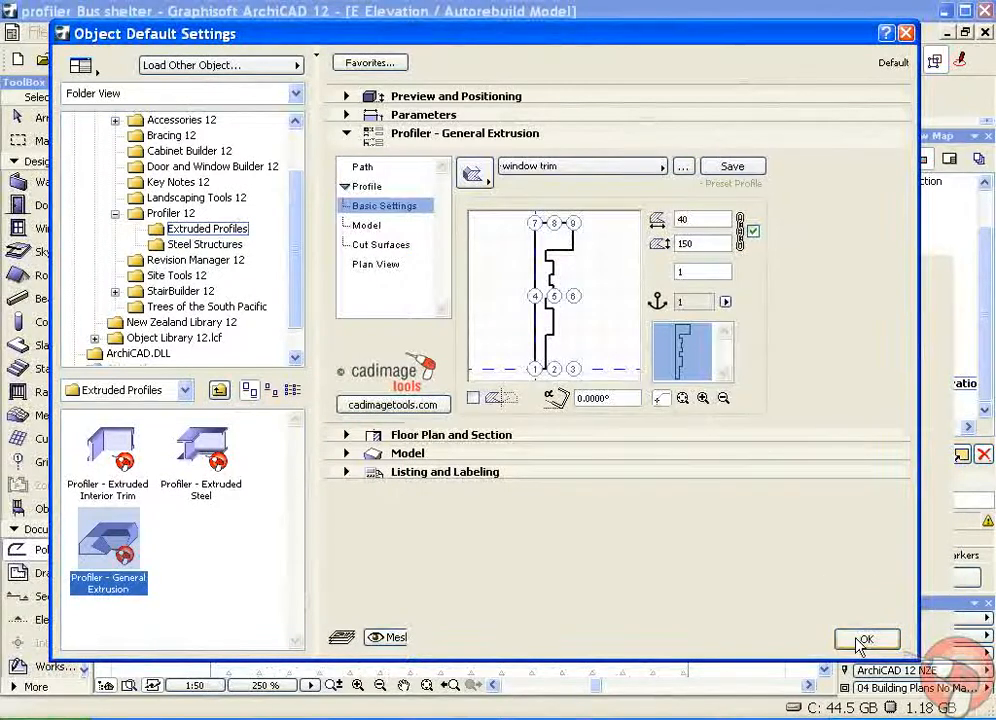
Assign the extrusion to the Trims layer and create it along the arch polyline
{"action": "left_click", "coordinate": [390, 640]}
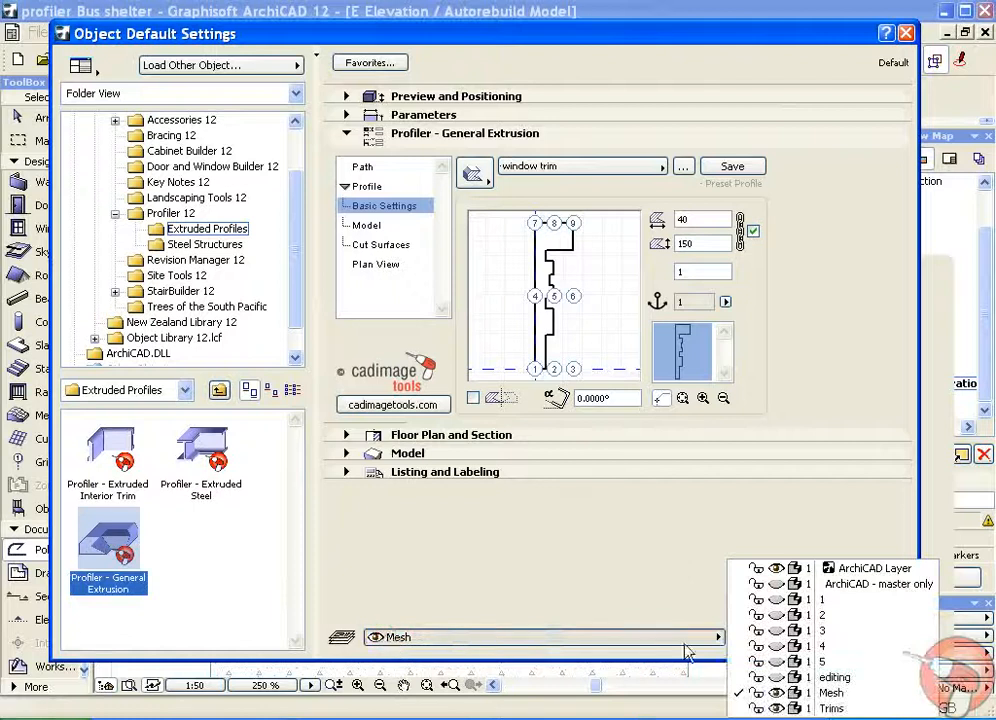
{"action": "left_click", "coordinate": [790, 708]}
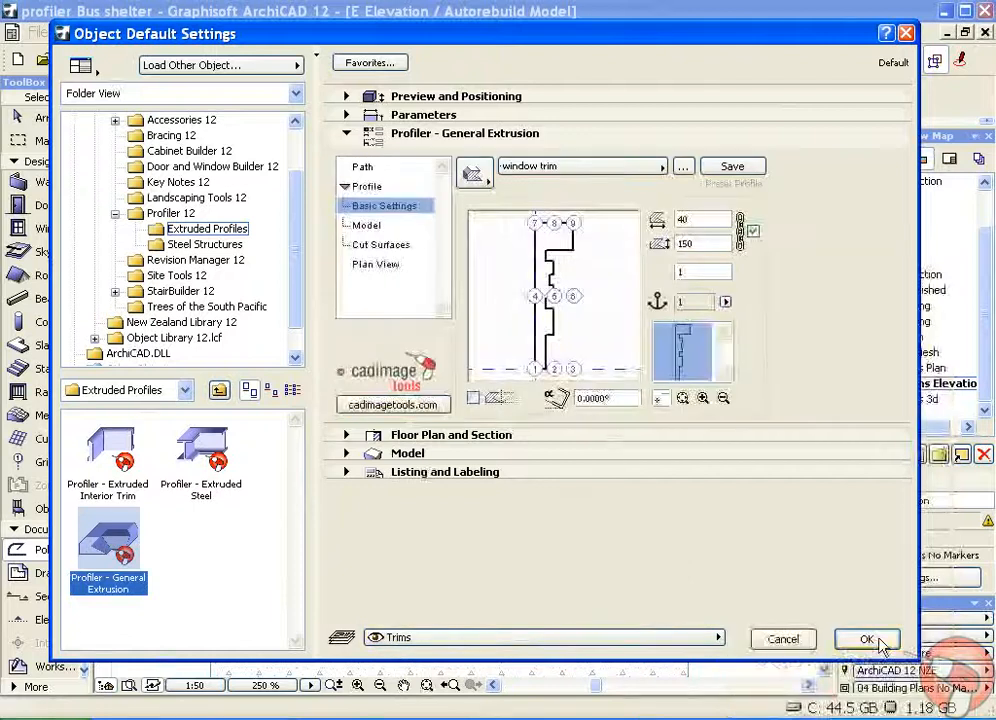
{"action": "left_click", "coordinate": [878, 642]}
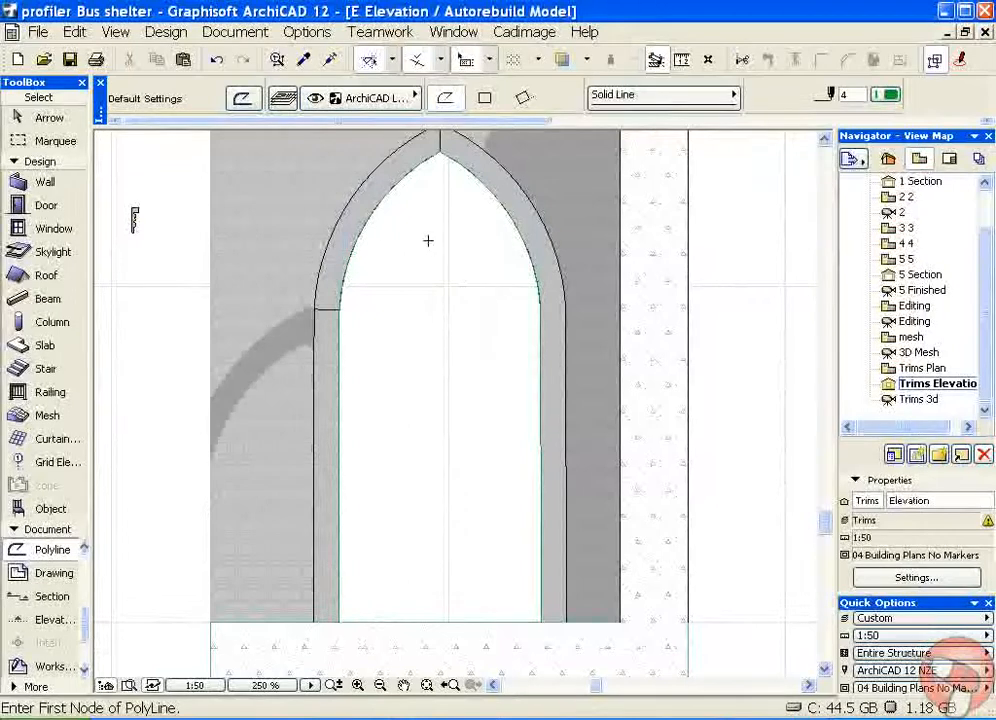
Mirror the custom profile of the window trim around the pointed arch opening
{"action": "scroll", "coordinate": [430, 244], "scroll_direction": "down", "scroll_amount": 1}
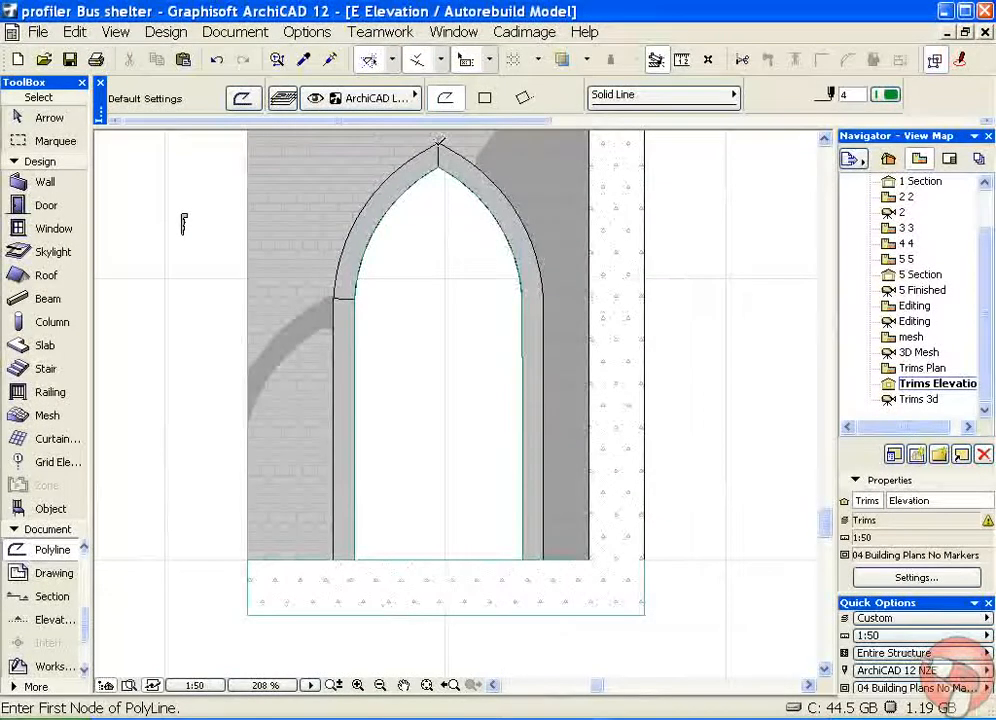
{"action": "left_click", "coordinate": [438, 145], "text": "shift"}
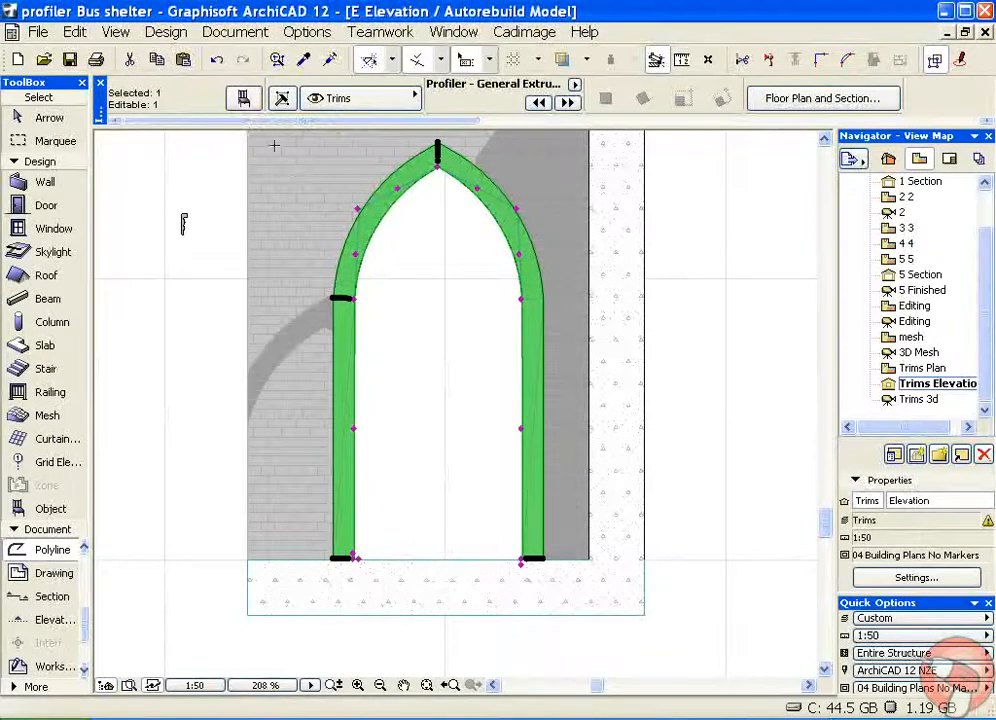
{"action": "key", "text": "ctrl+t"}
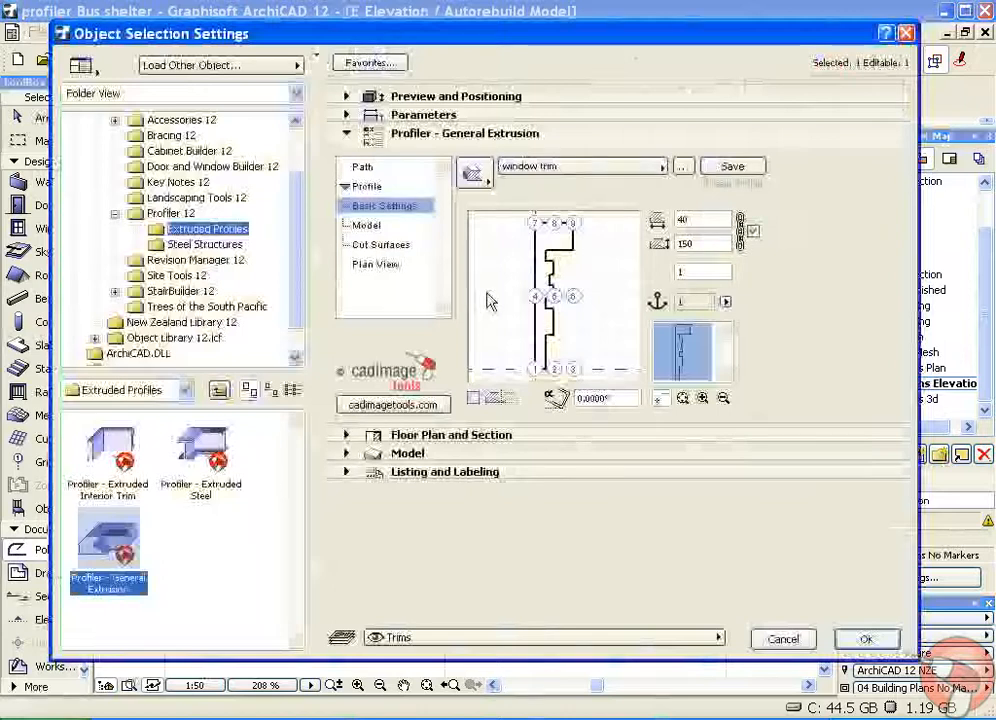
{"action": "left_click", "coordinate": [473, 398]}
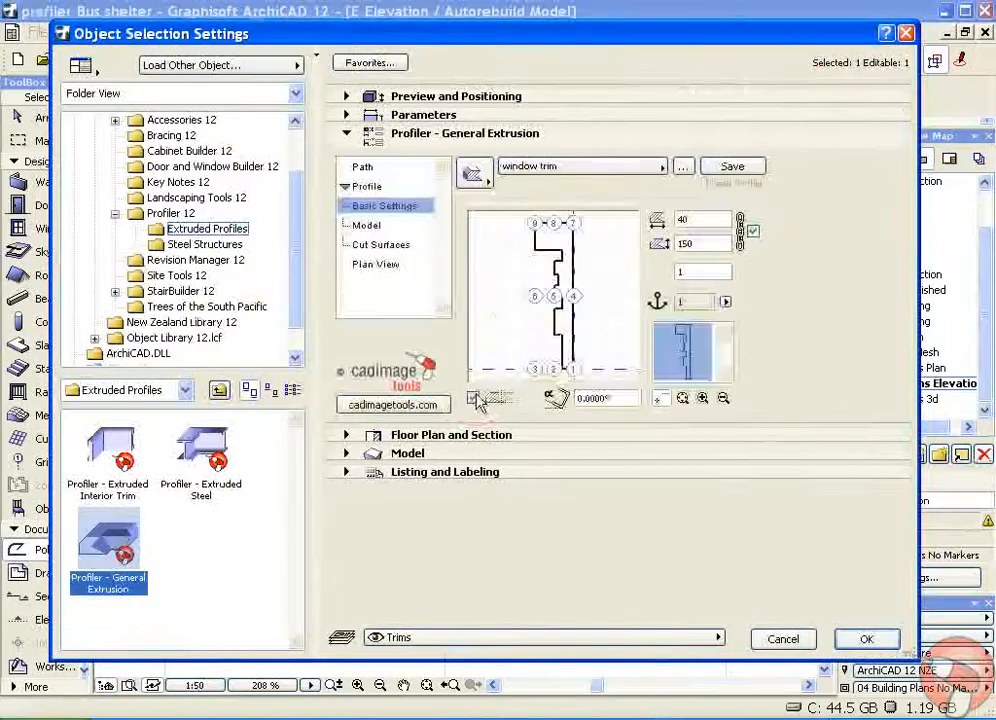
{"action": "left_click", "coordinate": [864, 643]}
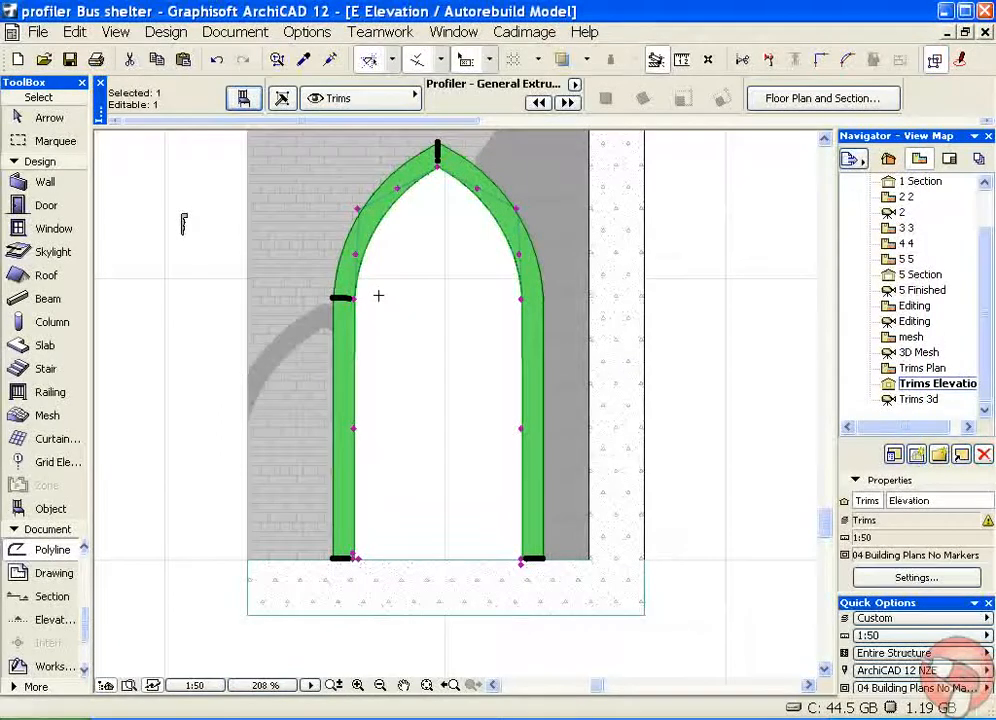
{"action": "key", "text": "Escape"}
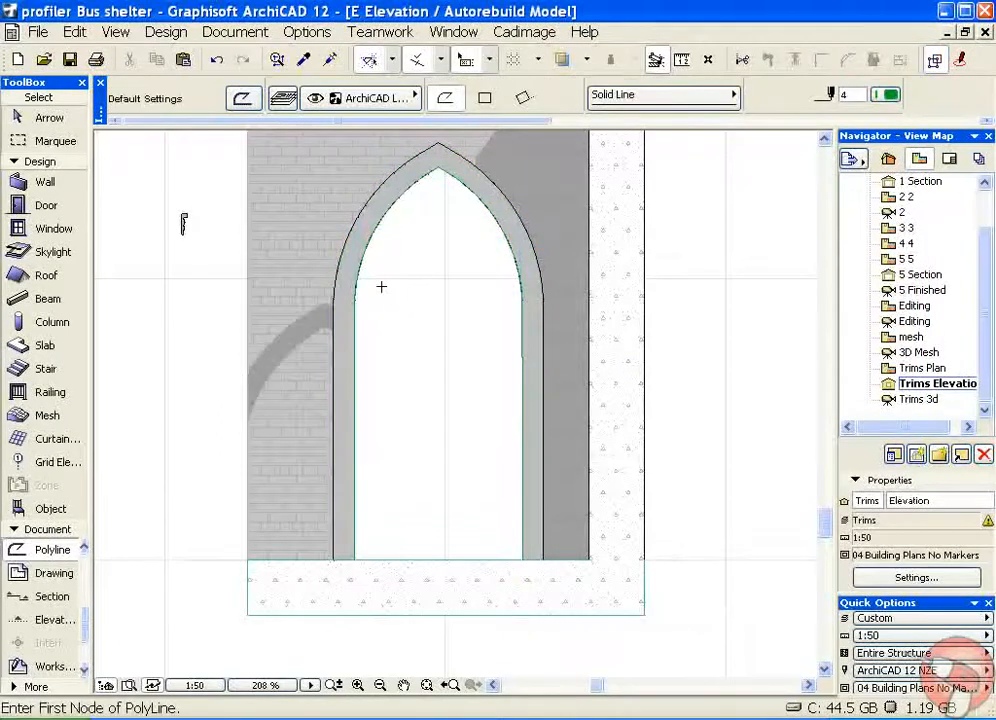
Check the trim in 3D, then select it on the ground floor plan and set 3D Profiler to No Editing
{"action": "key", "text": "F3"}
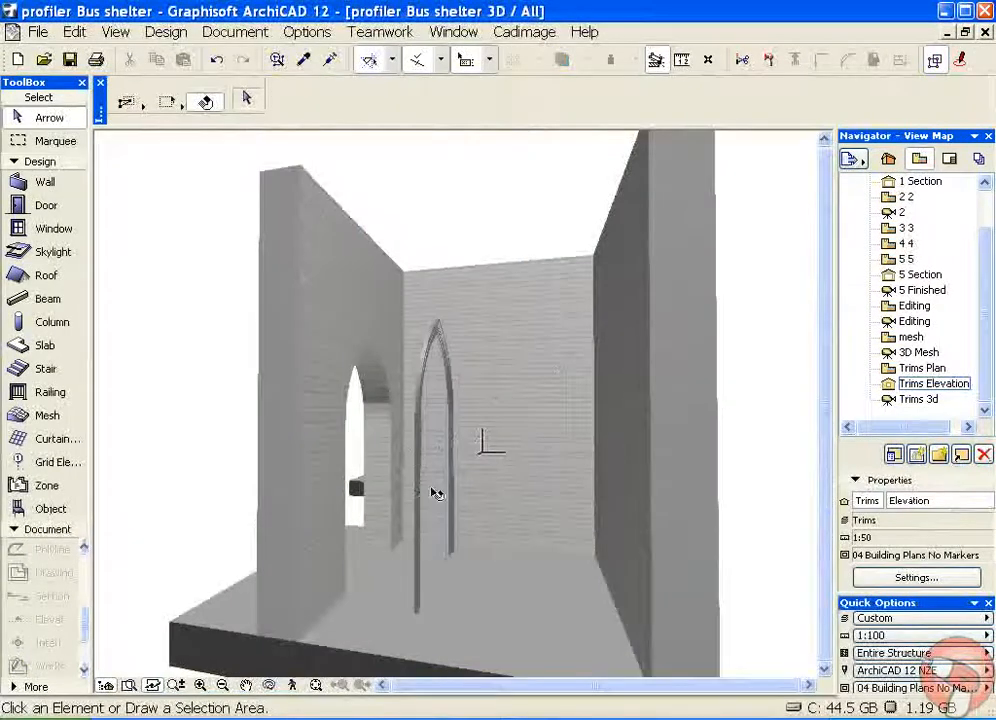
{"action": "middle_click_drag", "start_coordinate": [435, 493], "coordinate": [402, 427], "text": "shift"}
{"action": "scroll", "coordinate": [372, 354], "scroll_direction": "up", "scroll_amount": 5}
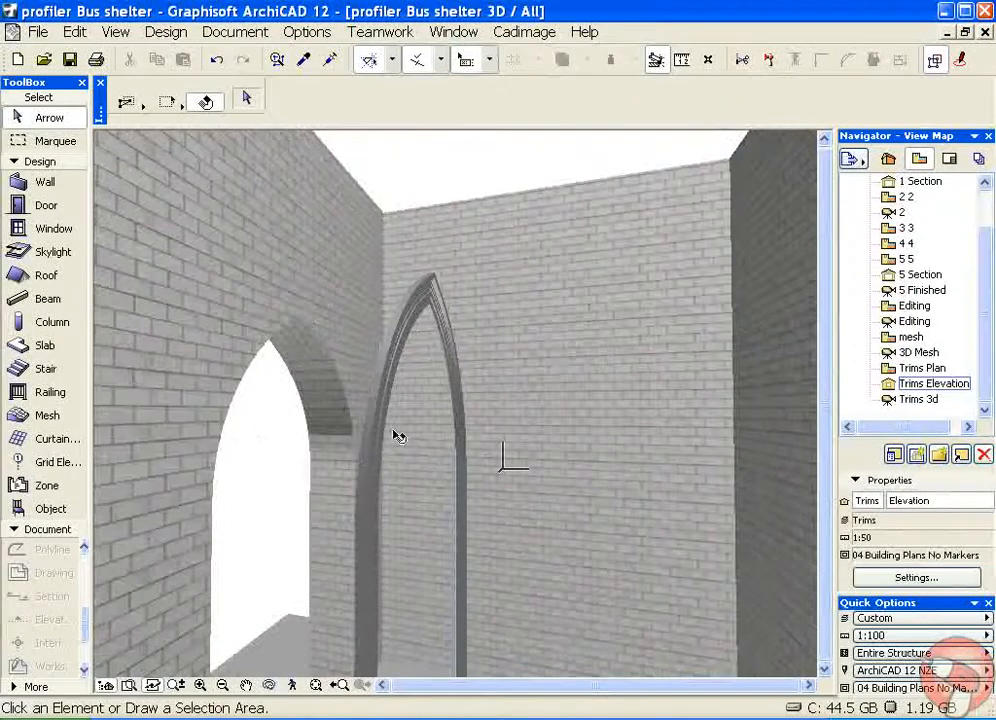
{"action": "key", "text": "F2"}
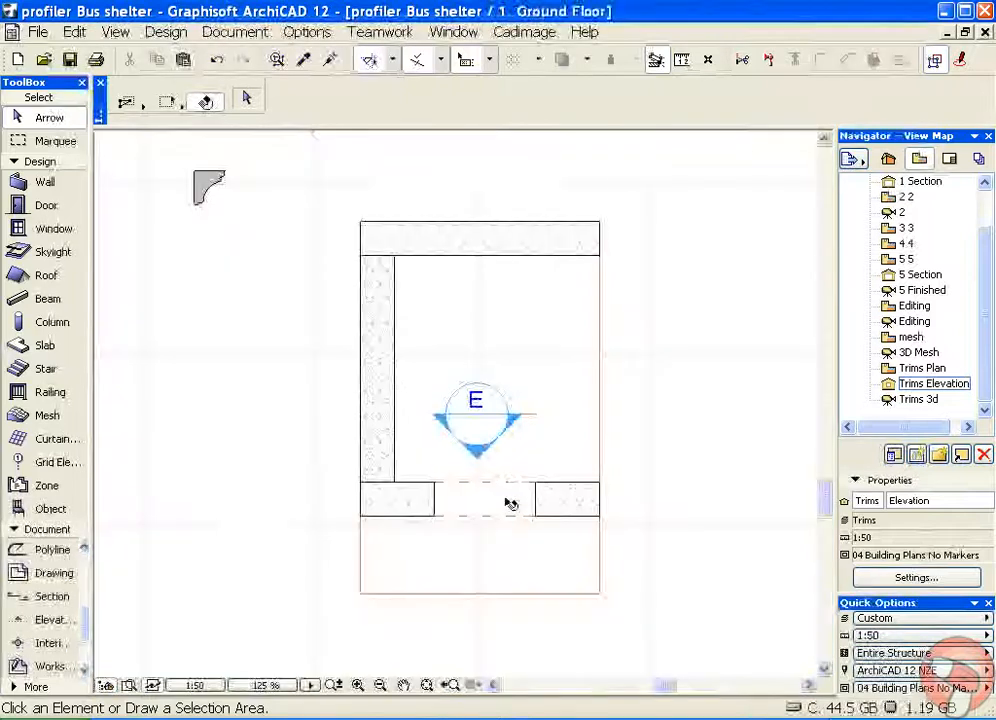
{"action": "scroll", "coordinate": [509, 515], "scroll_direction": "up", "scroll_amount": 4}
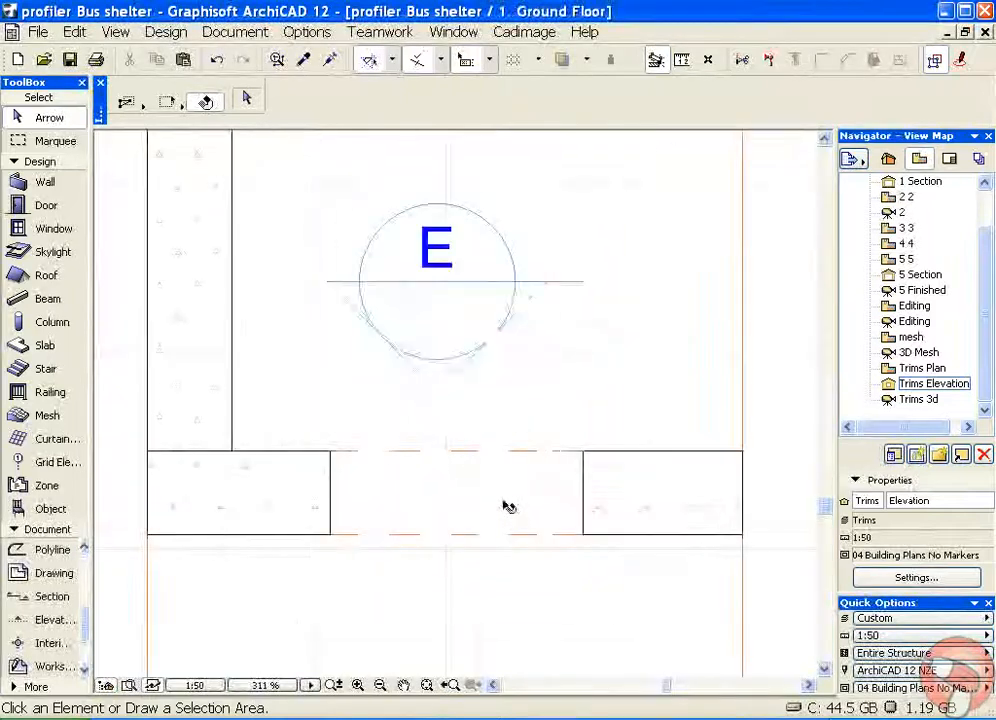
{"action": "left_click", "coordinate": [582, 284]}
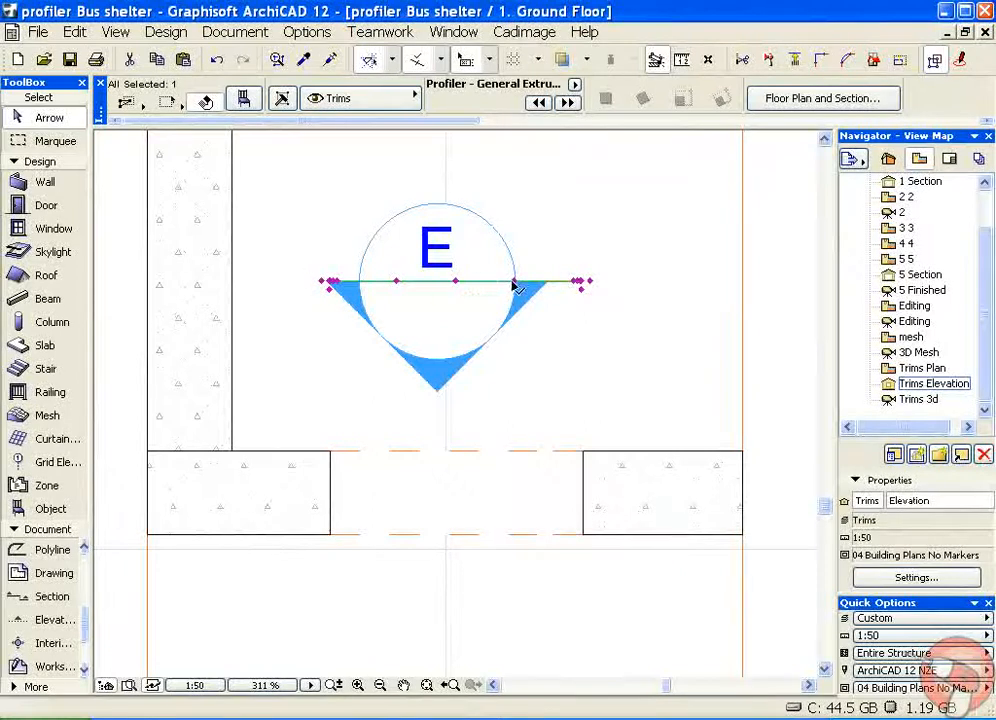
{"action": "left_click", "coordinate": [524, 31]}
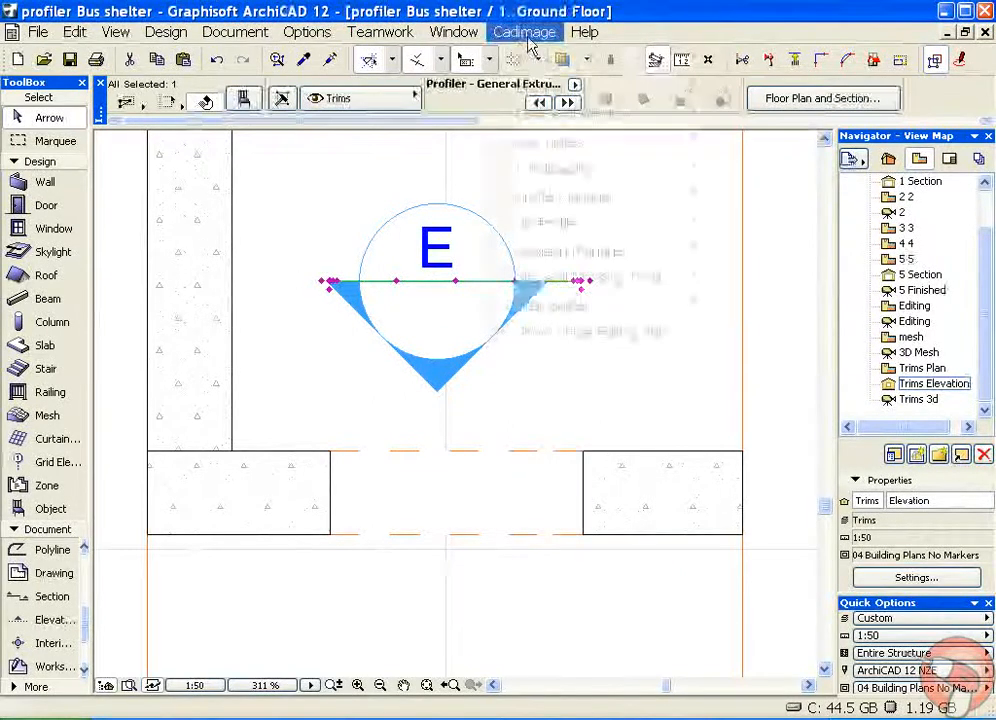
{"action": "mouse_move", "coordinate": [658, 236]}
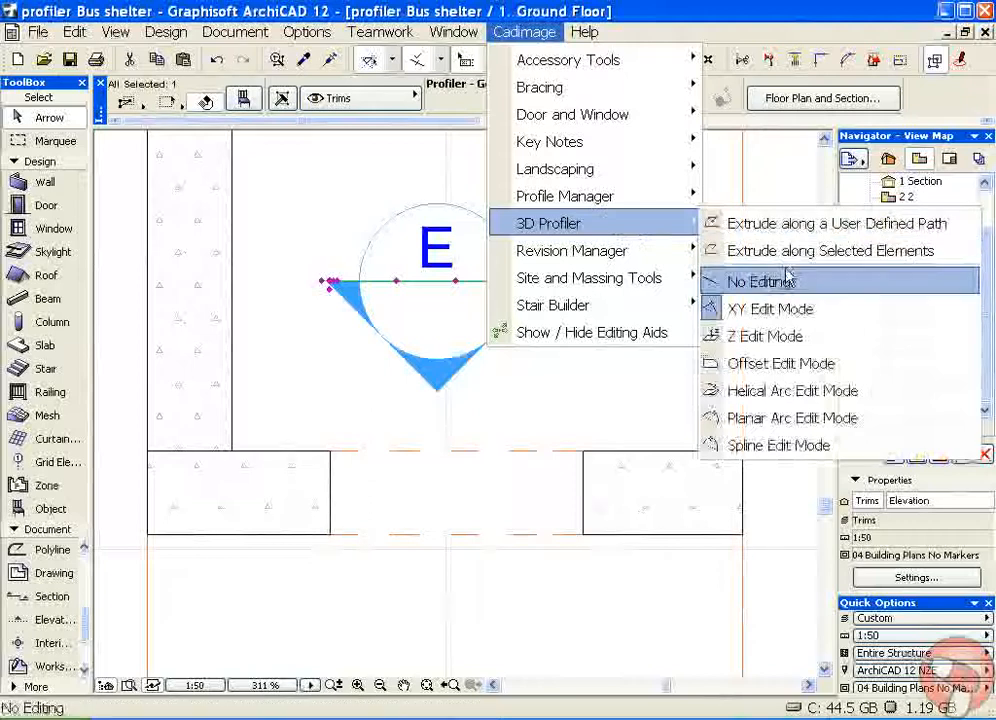
{"action": "left_click", "coordinate": [750, 251]}
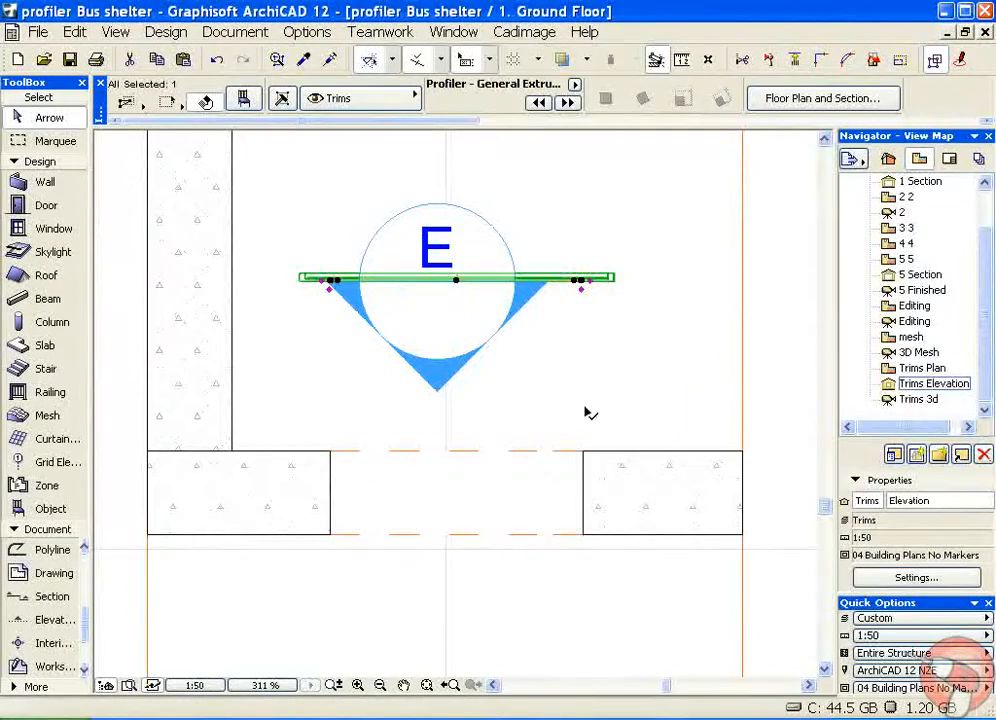
Move the window trim onto the inner face of the wall at the arch opening and open the Trims 3d view
{"action": "left_click", "coordinate": [583, 280]}
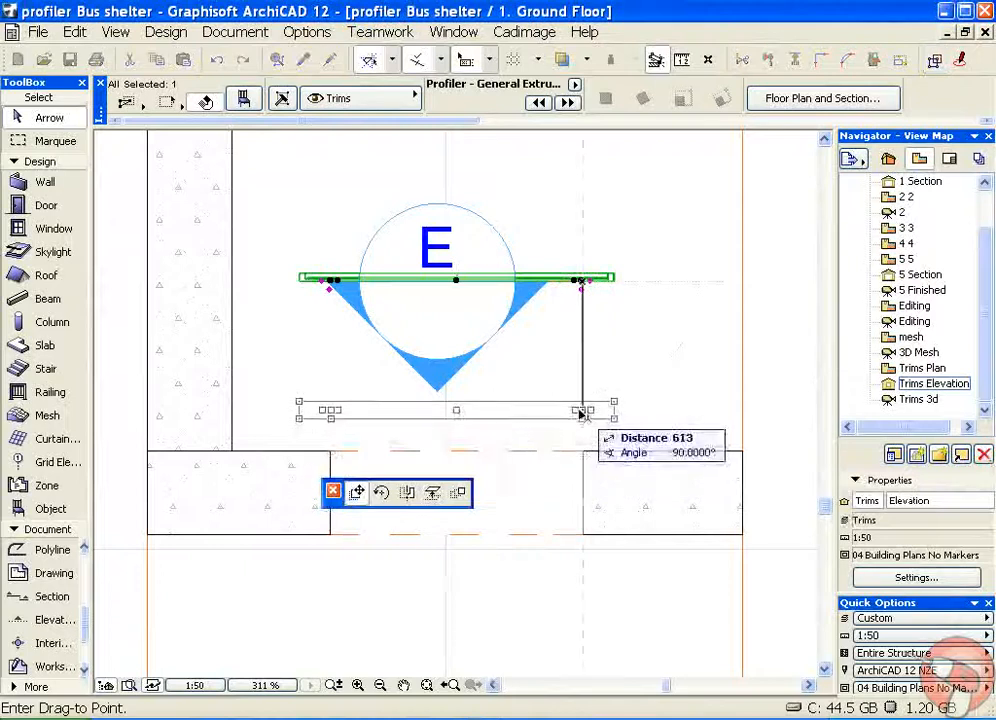
{"action": "left_click", "coordinate": [583, 451]}
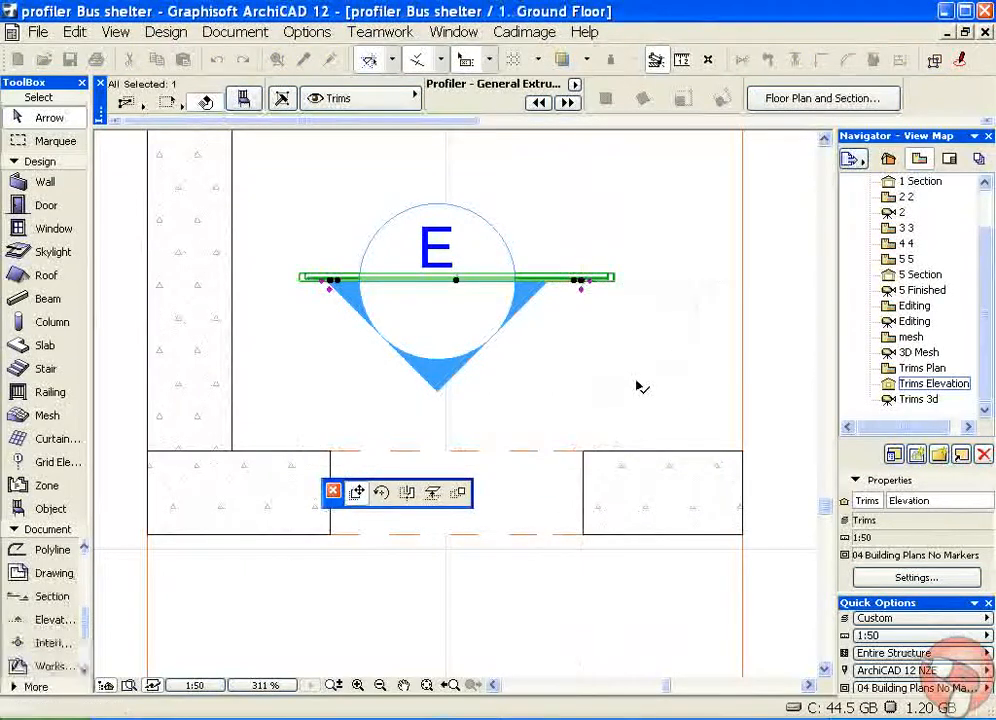
{"action": "left_click", "coordinate": [771, 417]}
{"action": "double_click", "coordinate": [918, 400]}
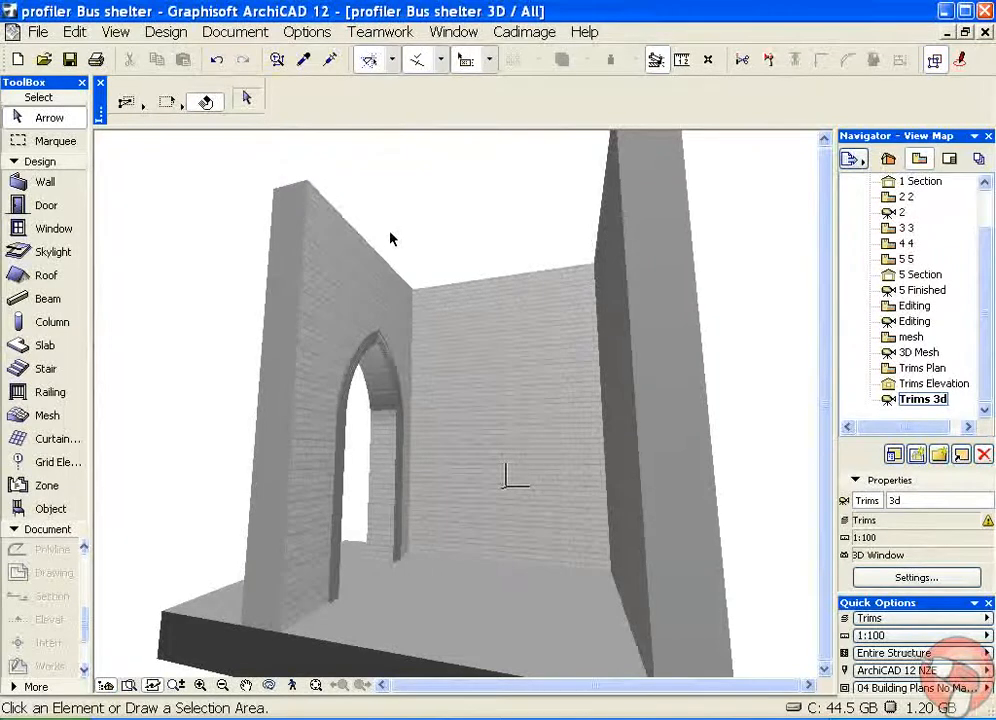
Examine the cornice-shaped fill beside the building on the ground floor plan
{"action": "key", "text": "F2"}
{"action": "scroll", "coordinate": [568, 280], "scroll_direction": "down", "scroll_amount": 3}
{"action": "middle_click_drag", "start_coordinate": [571, 282], "coordinate": [562, 420]}
{"action": "scroll", "coordinate": [507, 285], "scroll_direction": "down", "scroll_amount": 1}
{"action": "middle_click_drag", "start_coordinate": [507, 285], "coordinate": [523, 328]}
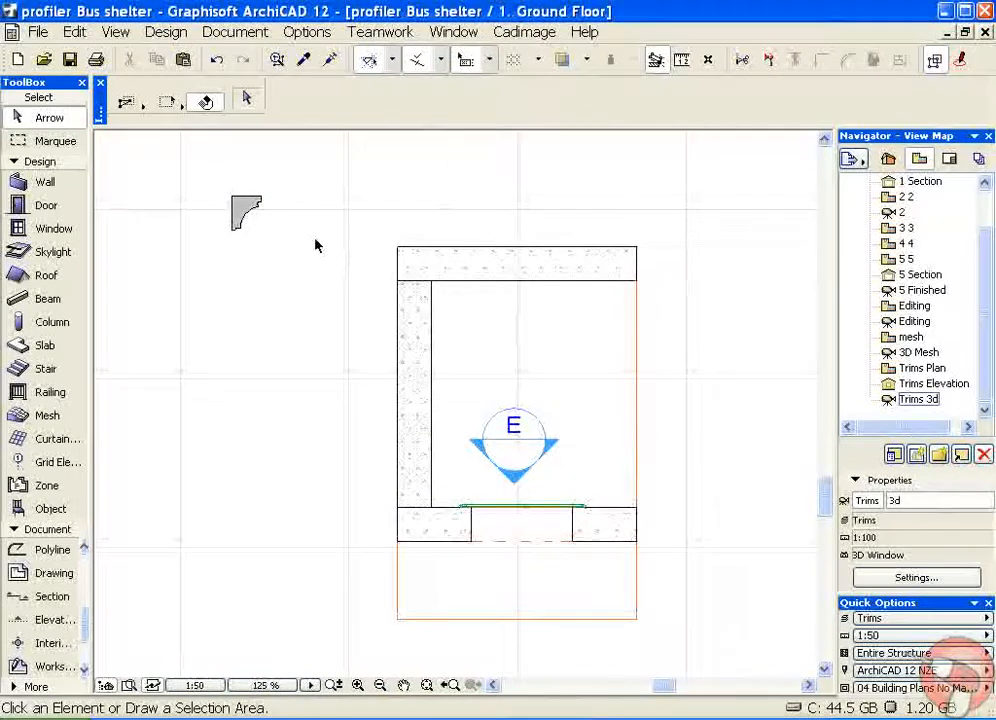
{"action": "left_click", "coordinate": [250, 217]}
{"action": "scroll", "coordinate": [226, 198], "scroll_direction": "up", "scroll_amount": 10}
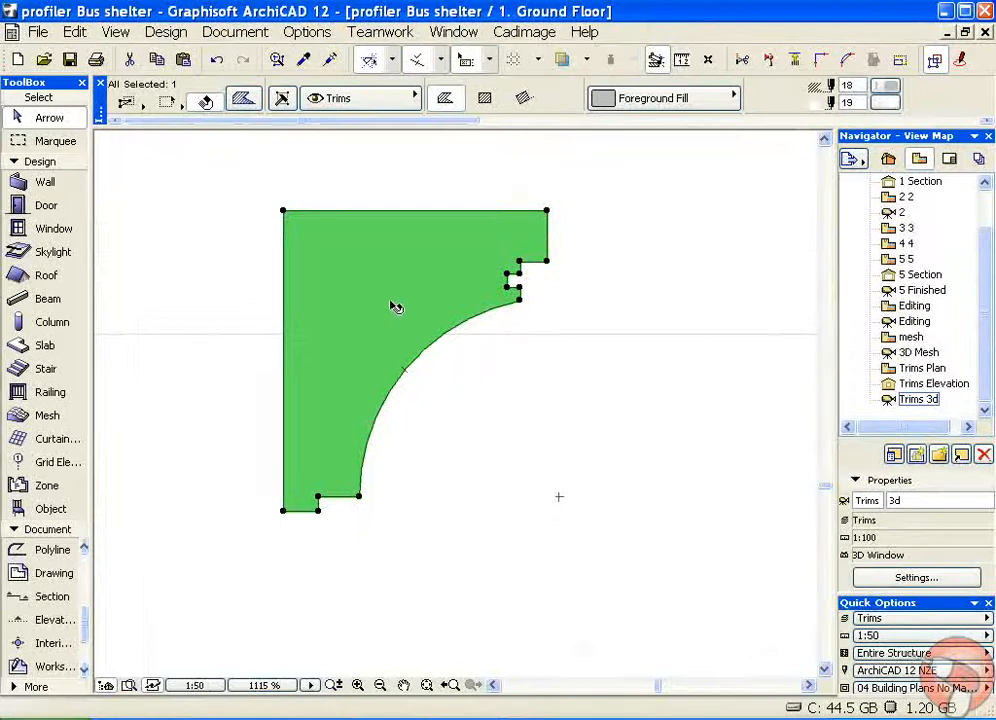
{"action": "left_click", "coordinate": [530, 381]}
{"action": "scroll", "coordinate": [527, 373], "scroll_direction": "down", "scroll_amount": 4}
{"action": "middle_click_drag", "start_coordinate": [568, 342], "coordinate": [286, 215]}
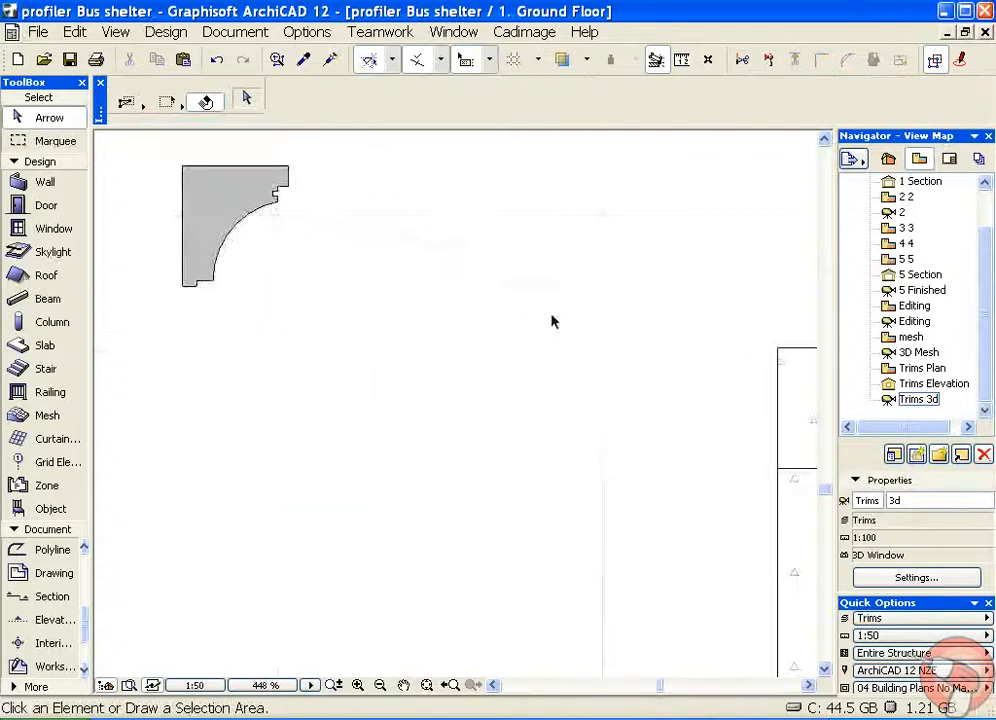
{"action": "scroll", "coordinate": [422, 262], "scroll_direction": "down", "scroll_amount": 2}
{"action": "scroll", "coordinate": [446, 298], "scroll_direction": "down", "scroll_amount": 2}
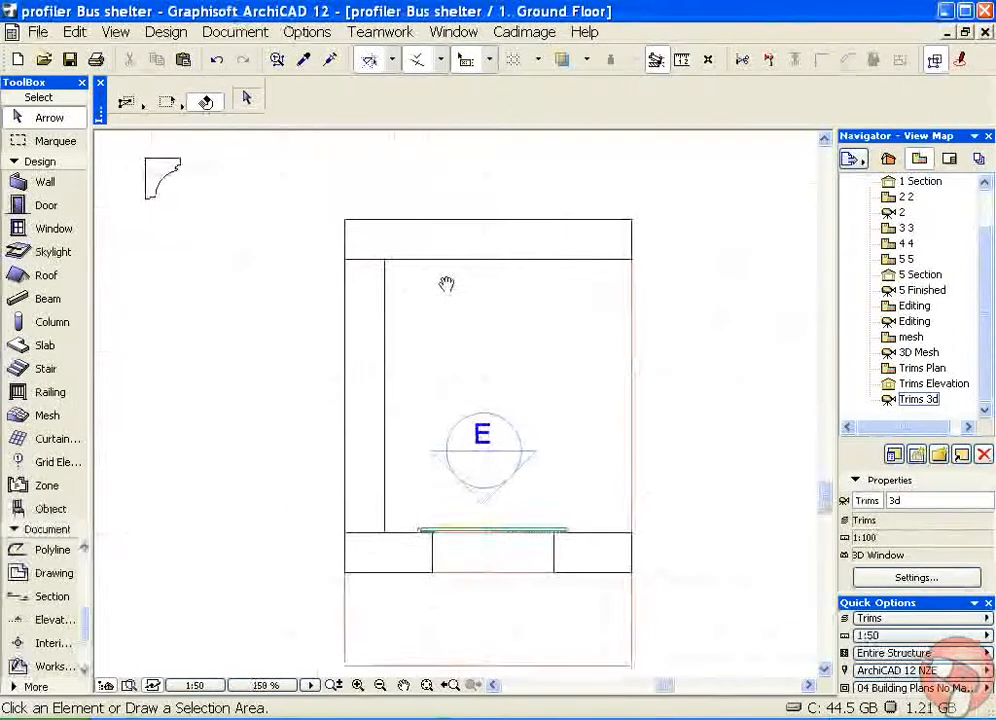
Draw an open polyline along the inner faces of the three walls, starting and ending at the shelter's open side
{"action": "left_click", "coordinate": [52, 553]}
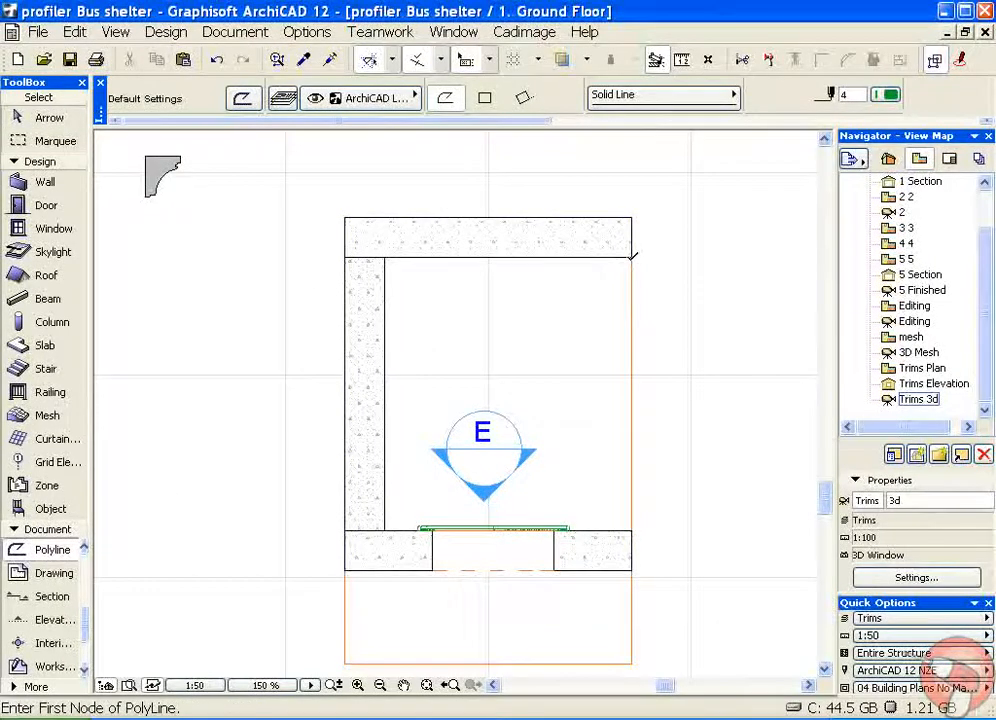
{"action": "left_click", "coordinate": [632, 256]}
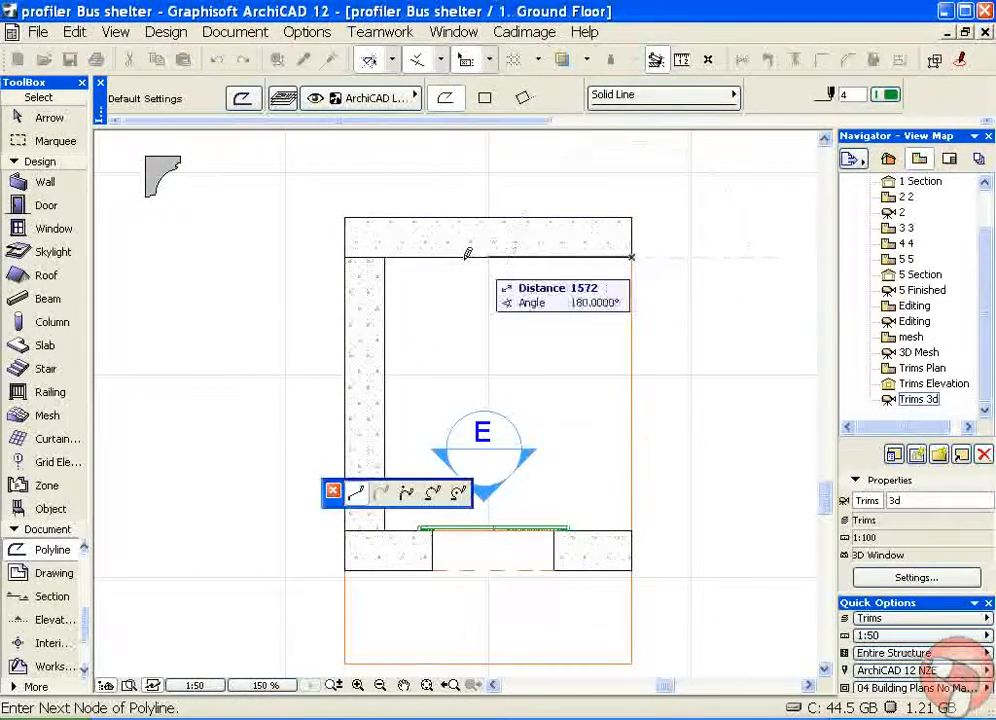
{"action": "left_click", "coordinate": [385, 256]}
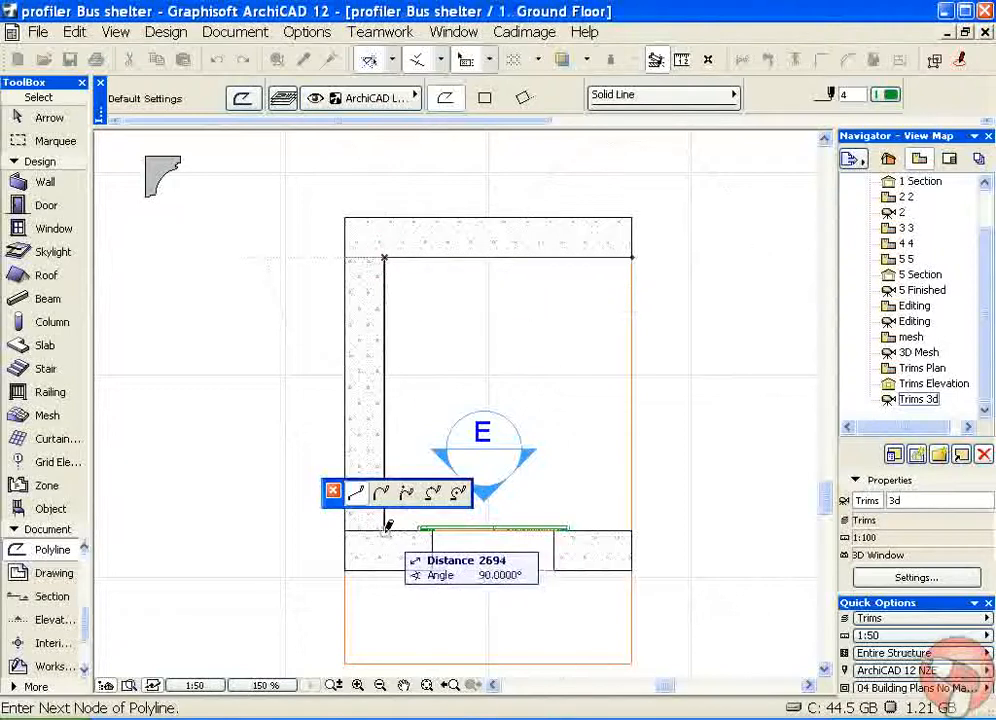
{"action": "left_click", "coordinate": [386, 529]}
{"action": "left_click", "coordinate": [633, 527]}
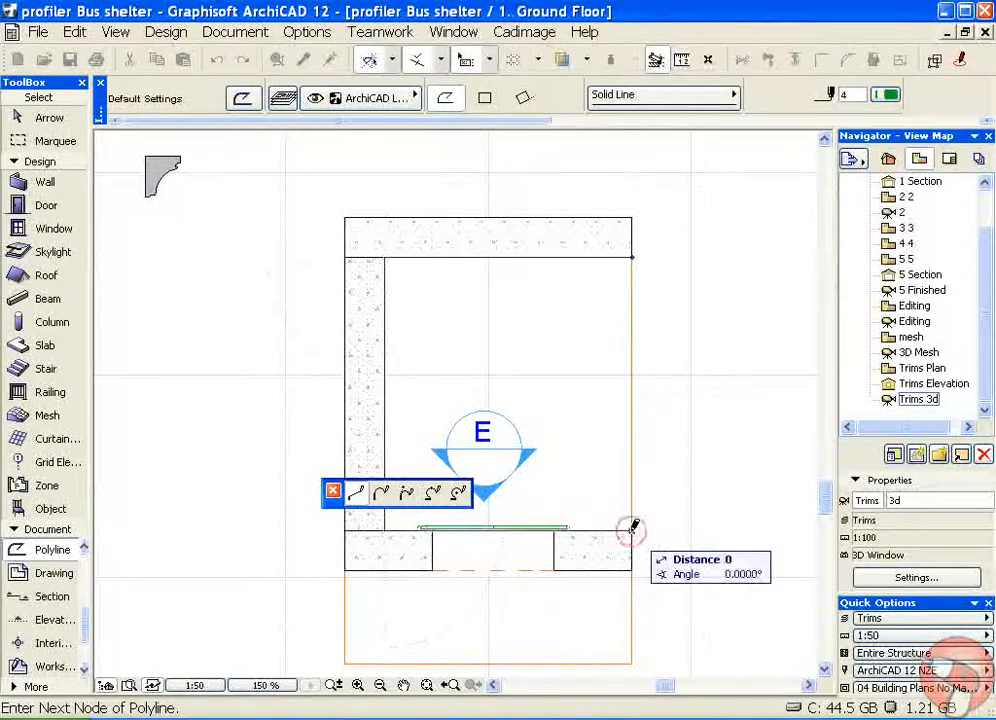
{"action": "left_click", "coordinate": [633, 527]}
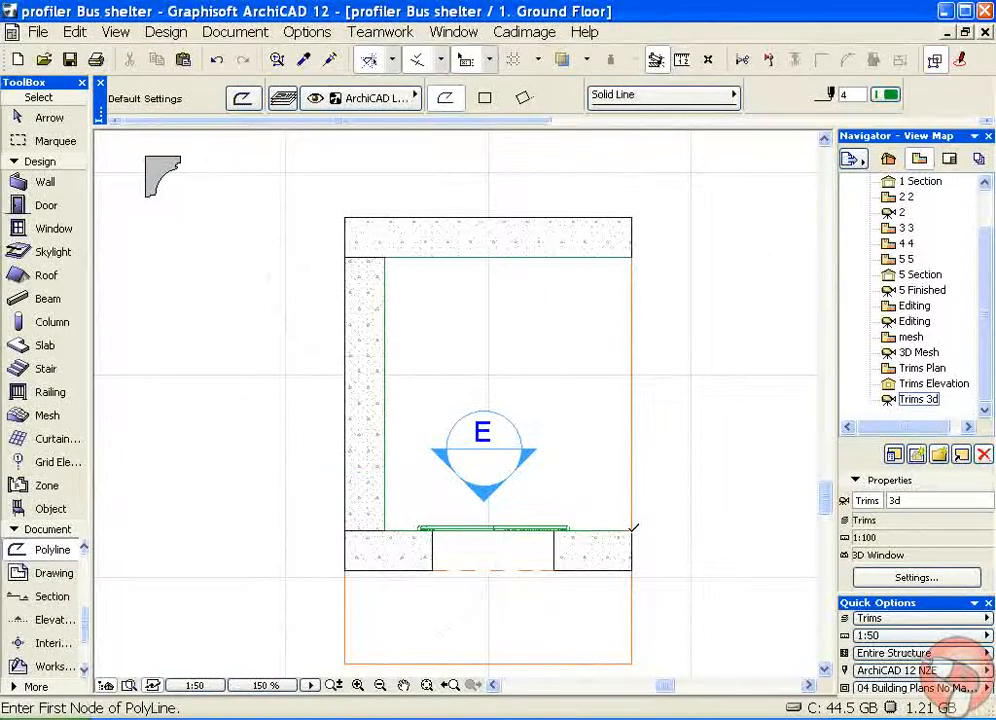
Select the inner wall polyline and start a 3D Profiler extrusion along the selected elements
{"action": "left_click", "coordinate": [627, 262], "text": "shift"}
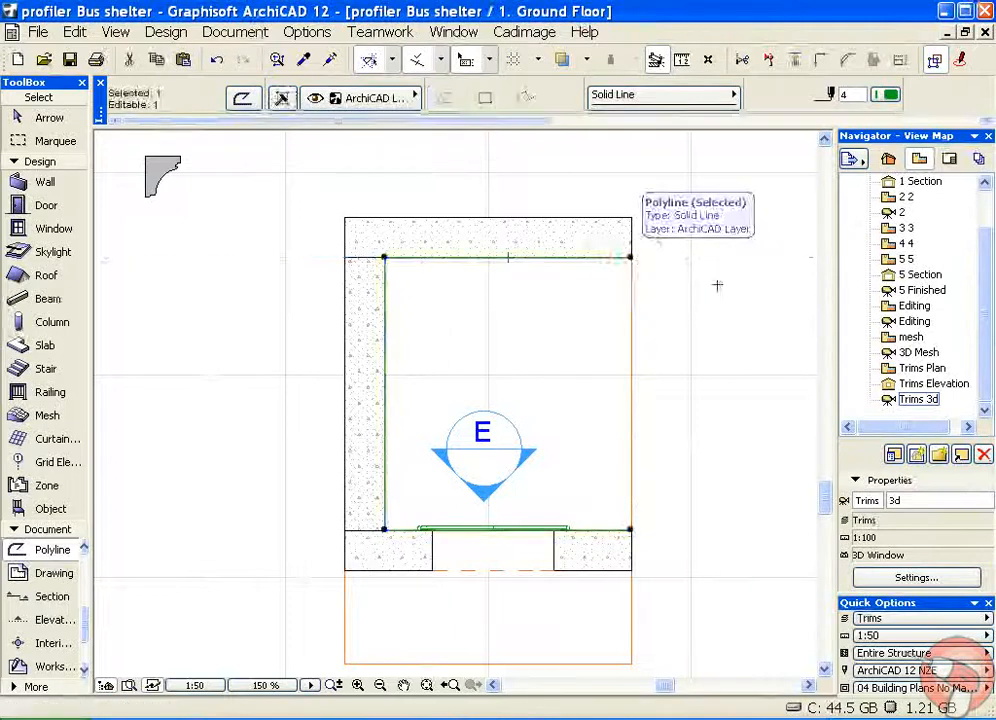
{"action": "left_click", "coordinate": [526, 33]}
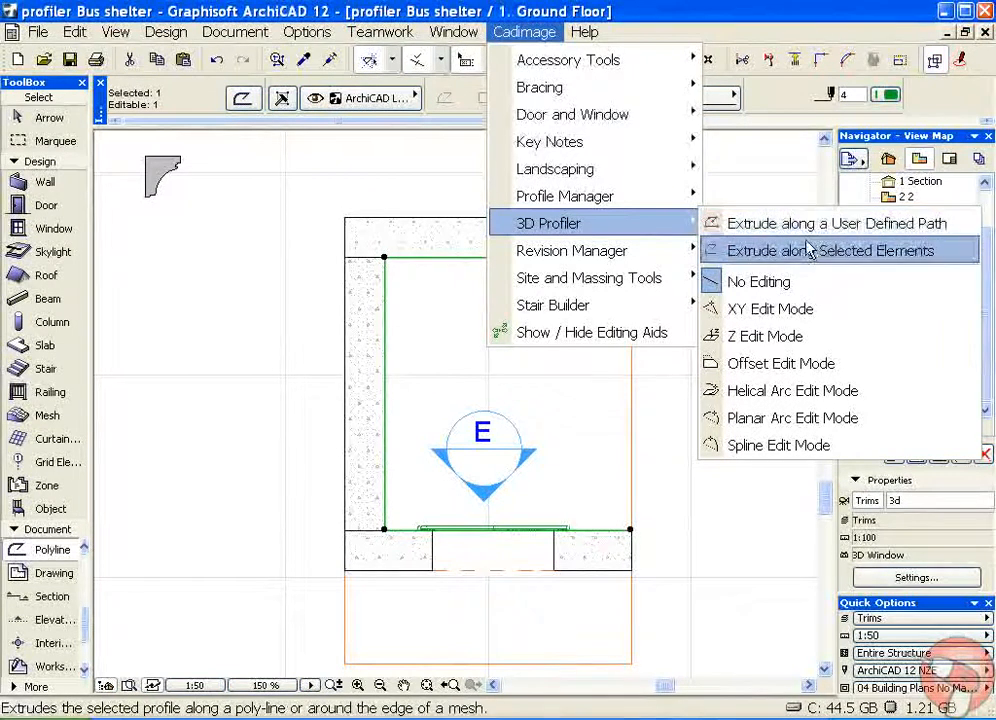
{"action": "left_click", "coordinate": [756, 250]}
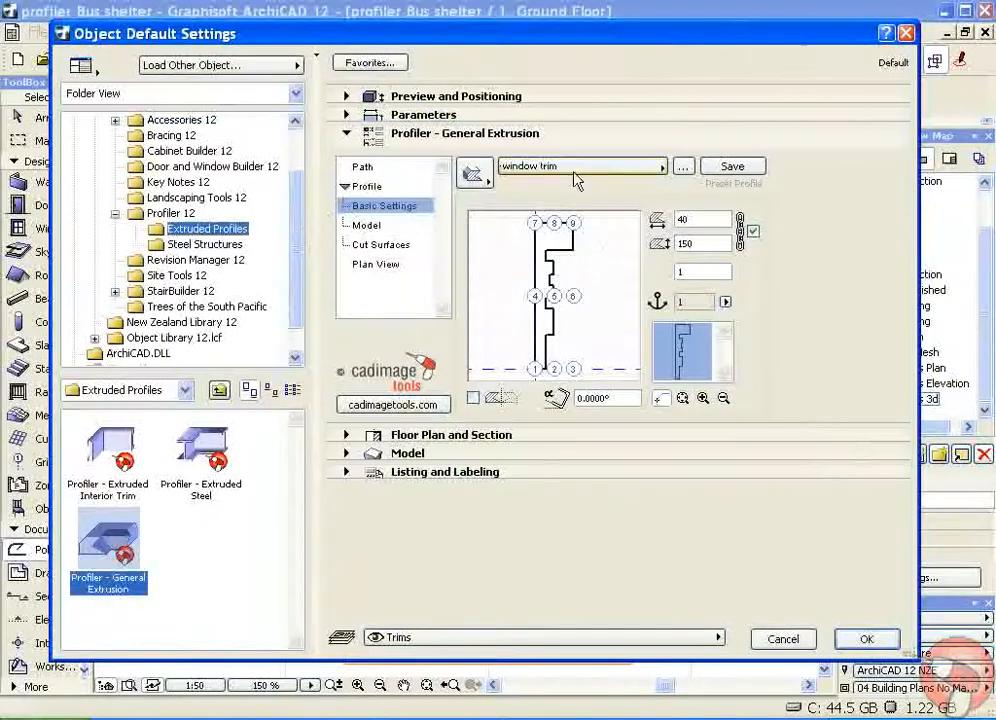
Choose cornice as the custom profile and load its preset file cornice.txt from the profiler folder on the Desktop
{"action": "left_click", "coordinate": [580, 167]}
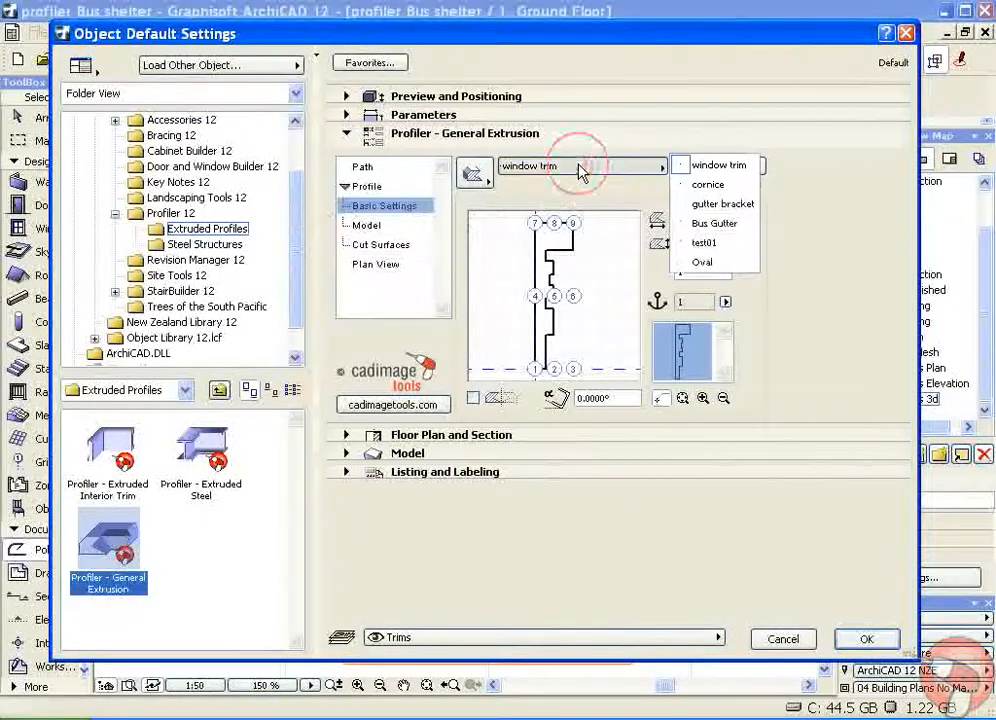
{"action": "left_click", "coordinate": [726, 185]}
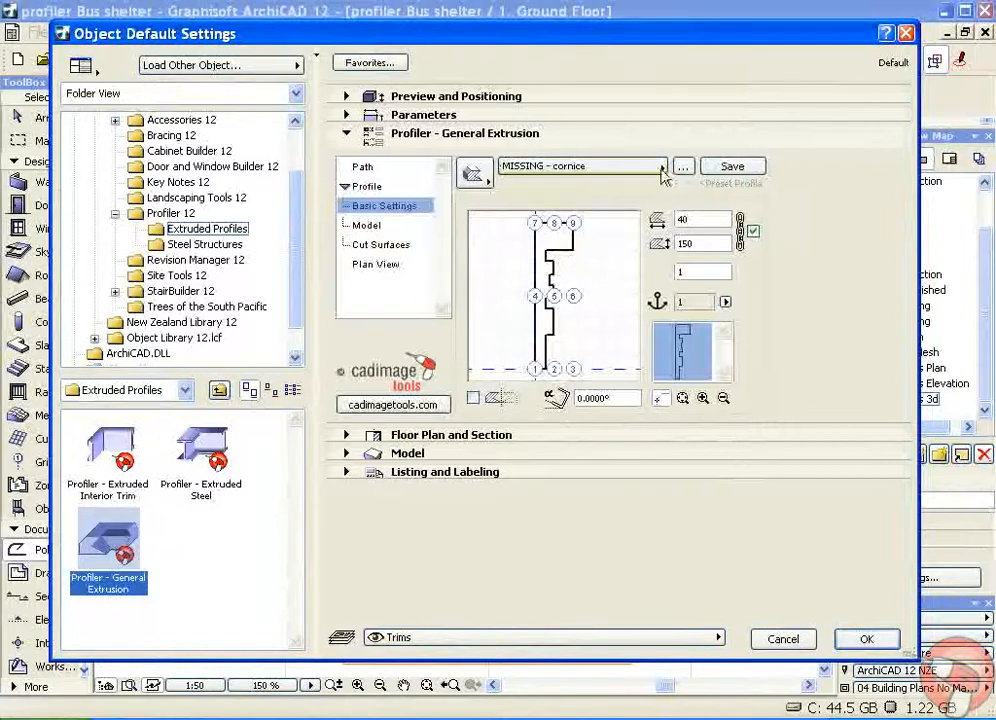
{"action": "left_click", "coordinate": [683, 167]}
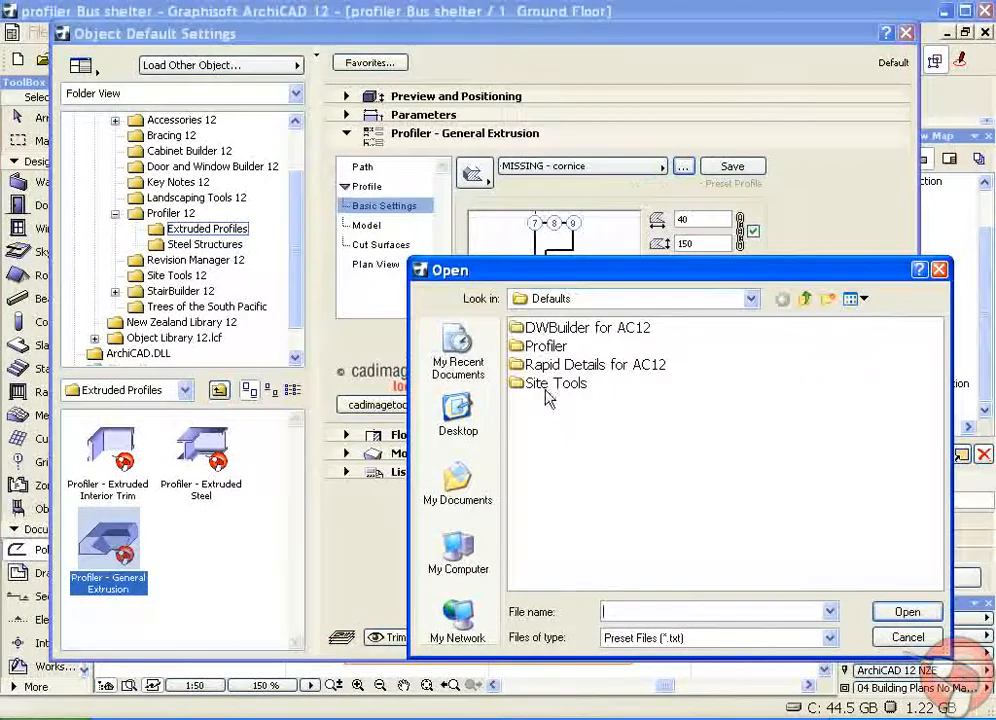
{"action": "left_click", "coordinate": [464, 428]}
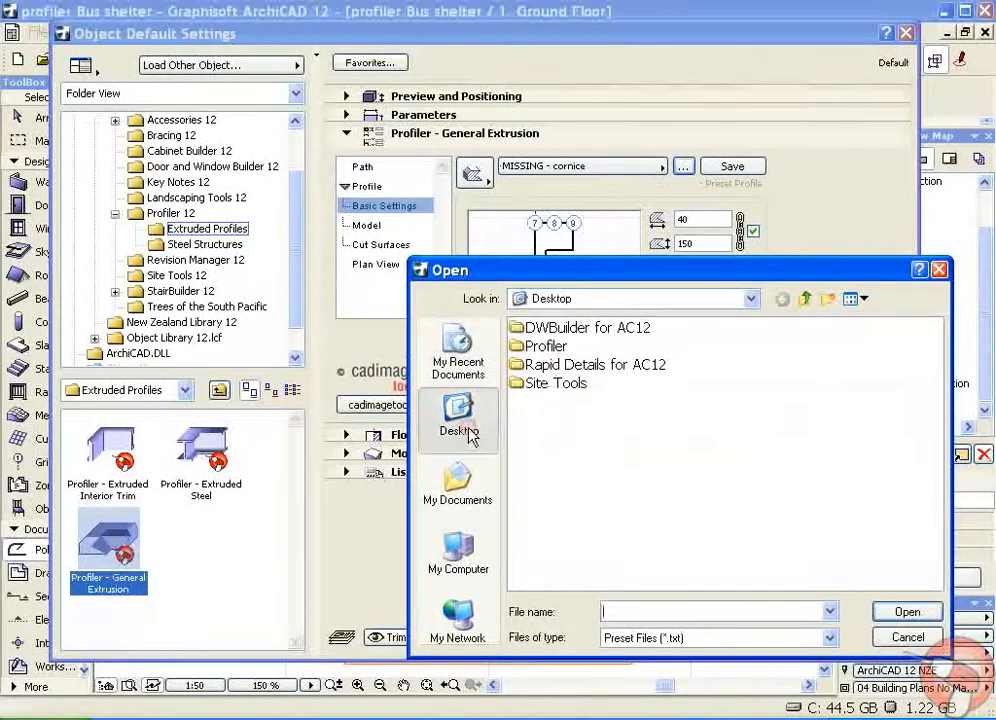
{"action": "double_click", "coordinate": [540, 421]}
{"action": "left_click", "coordinate": [560, 330]}
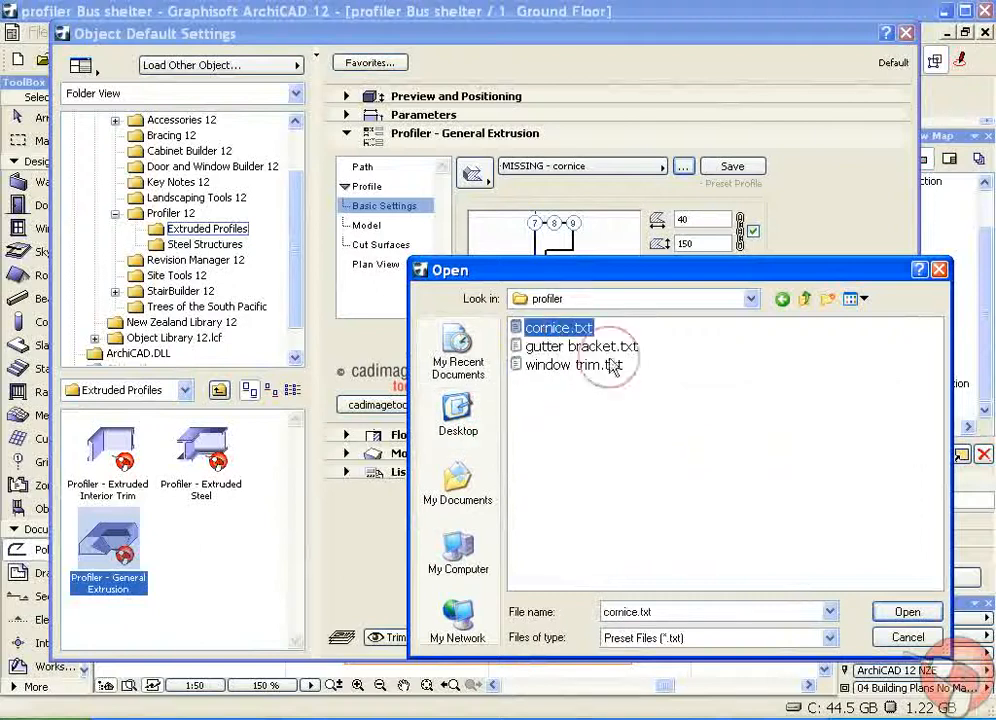
{"action": "left_click", "coordinate": [907, 611]}
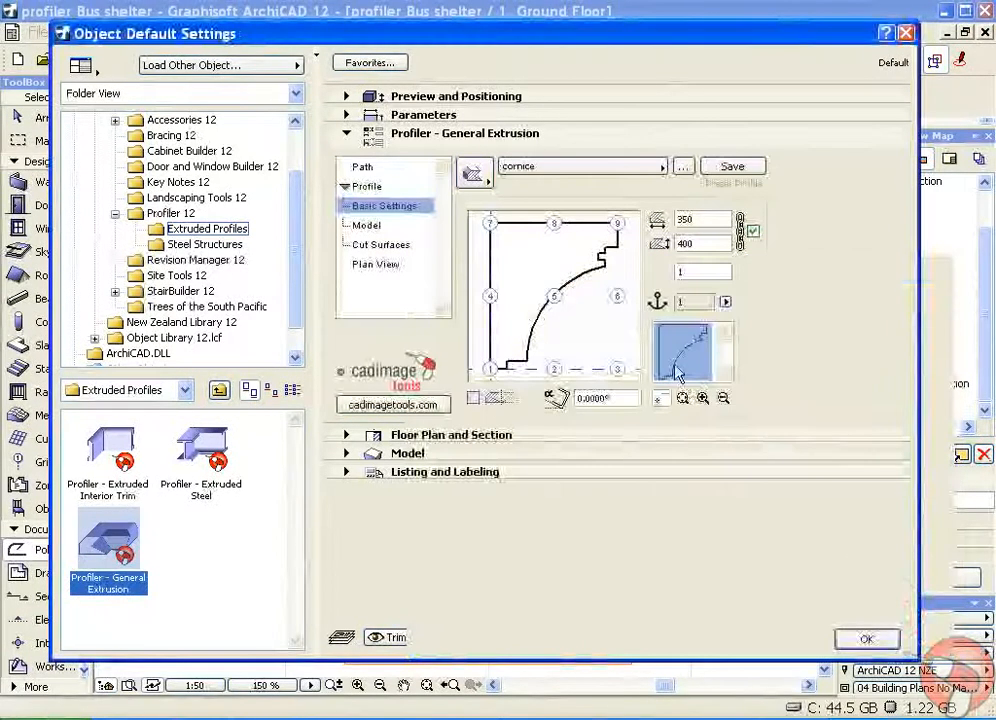
Set the cornice extrusion's material to Mtl-Gold and create it along the inner wall polyline
{"action": "left_click", "coordinate": [398, 226]}
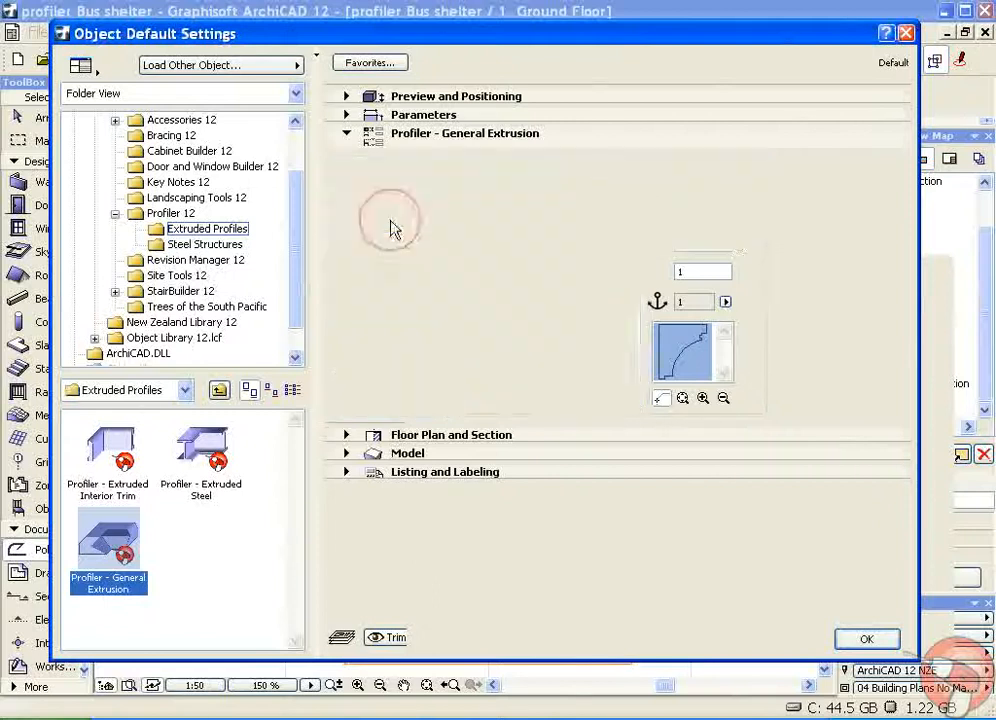
{"action": "left_click", "coordinate": [576, 224]}
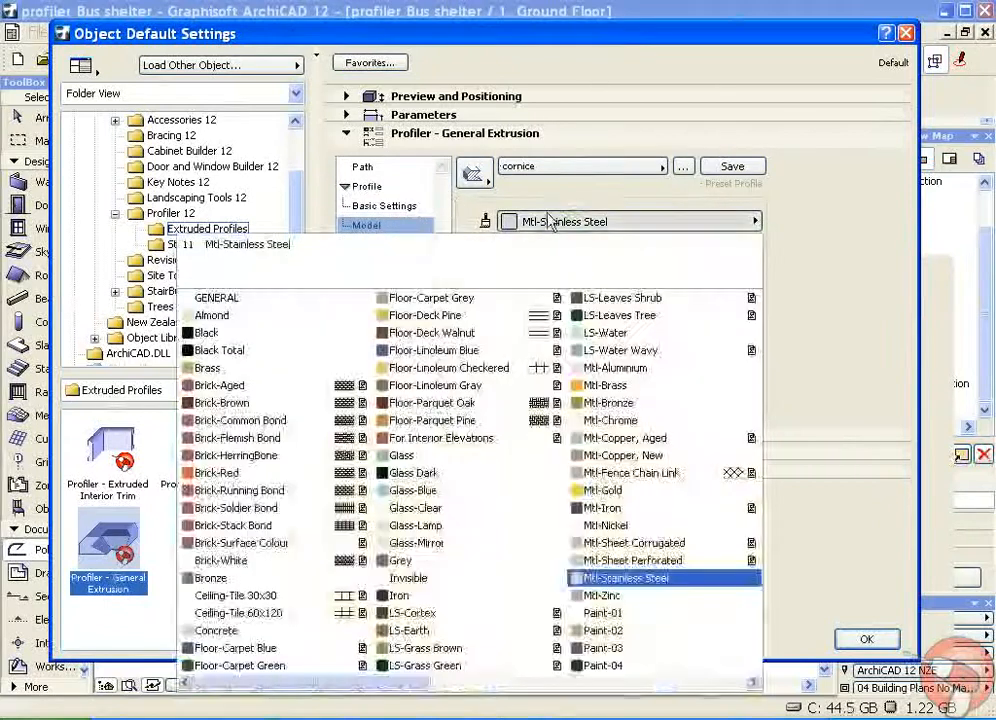
{"action": "left_click", "coordinate": [600, 490]}
{"action": "left_click", "coordinate": [868, 640]}
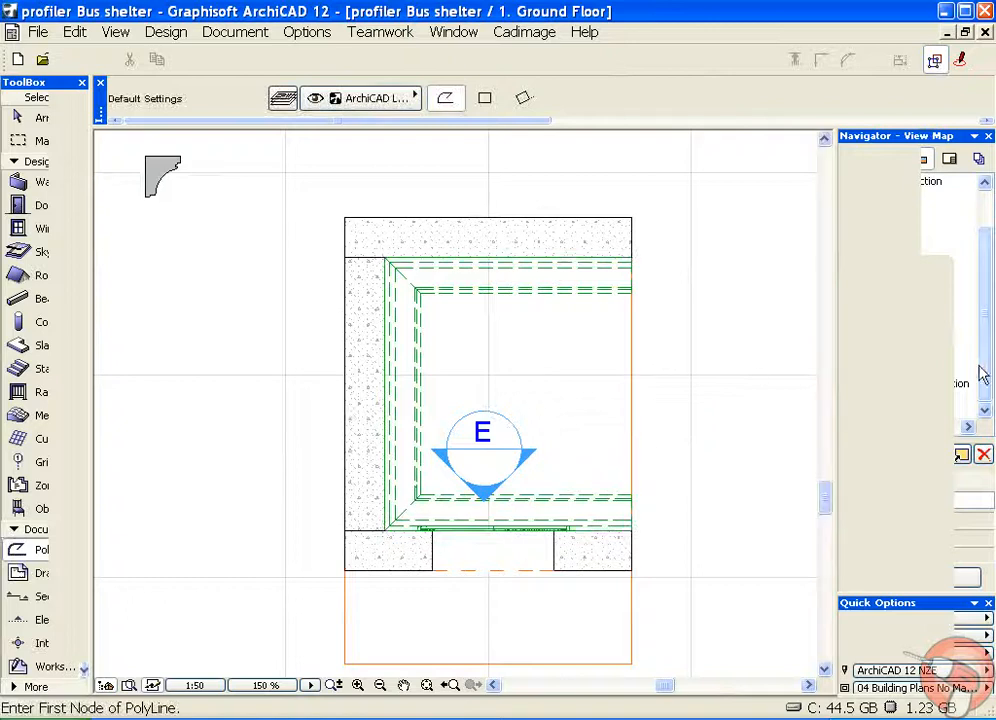
Open the Trims 3d view and select the cornice extrusion at the base of the inner walls
{"action": "double_click", "coordinate": [883, 349]}
{"action": "left_click", "coordinate": [312, 583]}
{"action": "left_click", "coordinate": [282, 633]}
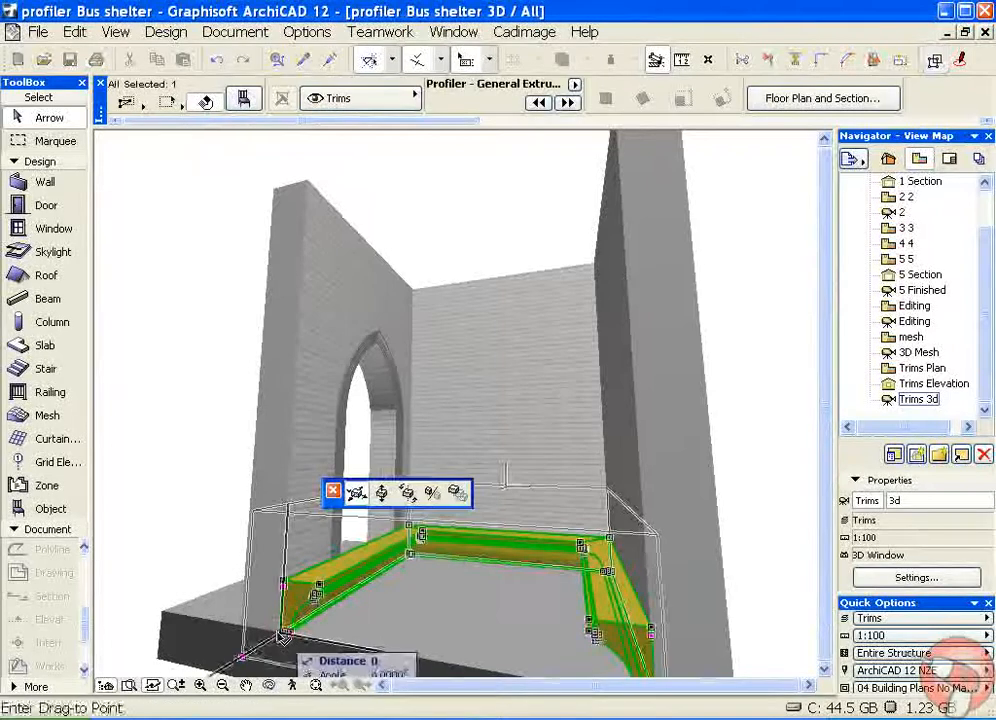
{"action": "left_click", "coordinate": [383, 495]}
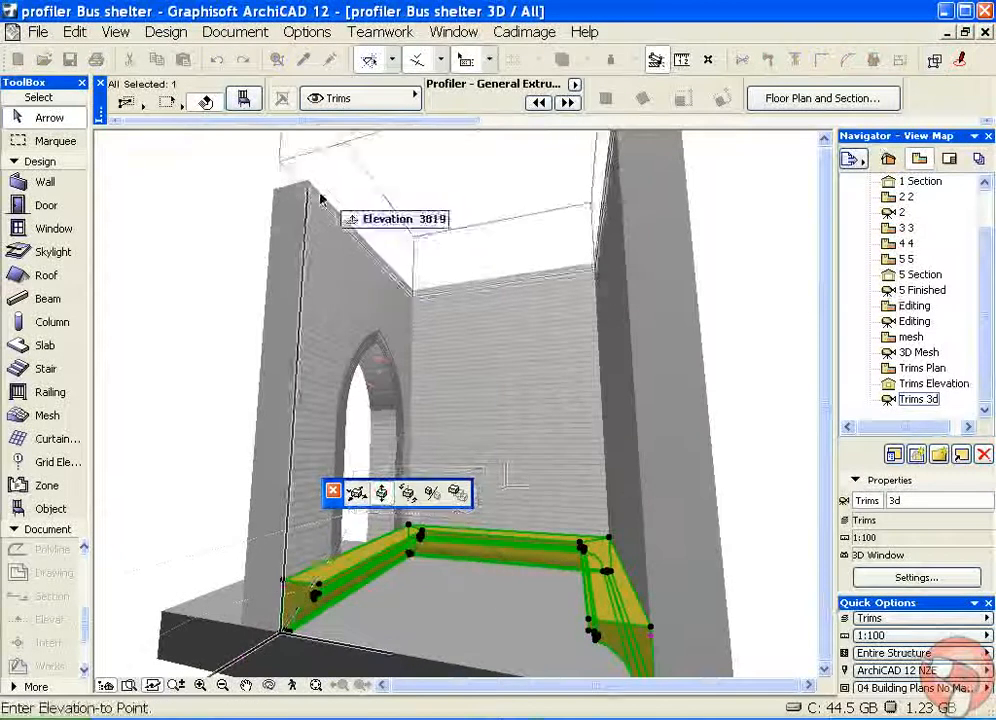
{"action": "key", "text": "Escape"}
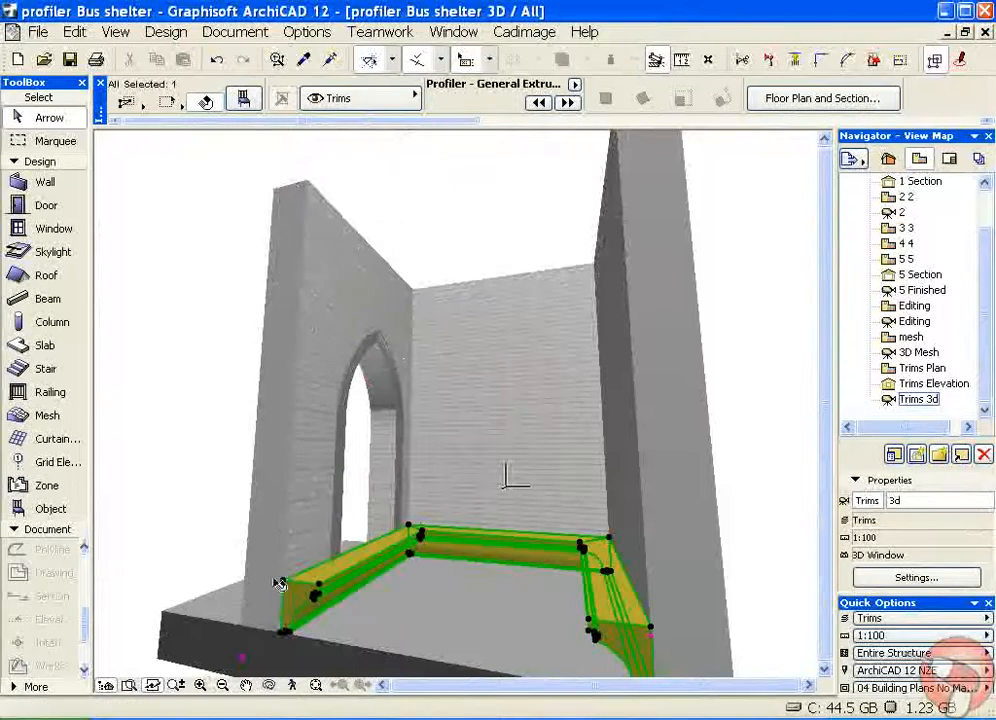
Elevate the cornice from its upper front corner to the top inner corner of the arched wall
{"action": "left_click", "coordinate": [288, 585]}
{"action": "left_click", "coordinate": [381, 492]}
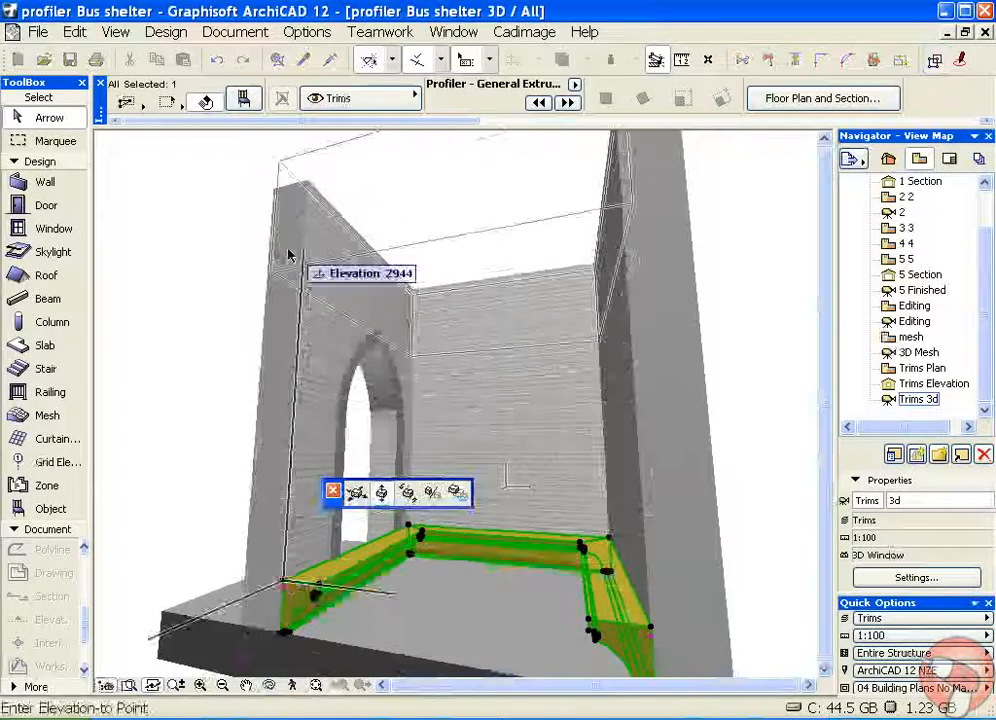
{"action": "left_click", "coordinate": [306, 180]}
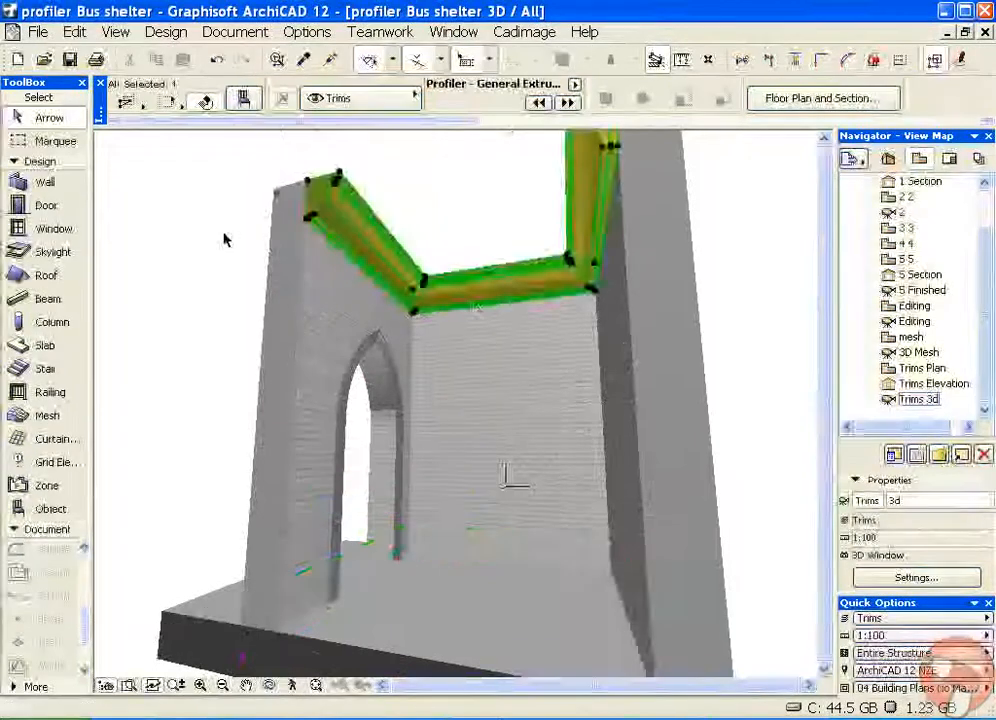
Examine the raised cornice and the arch's window trim in the 3D view and in the Trims Elevation view
{"action": "middle_click_drag", "start_coordinate": [333, 283], "coordinate": [390, 348], "text": "shift"}
{"action": "left_click", "coordinate": [387, 349]}
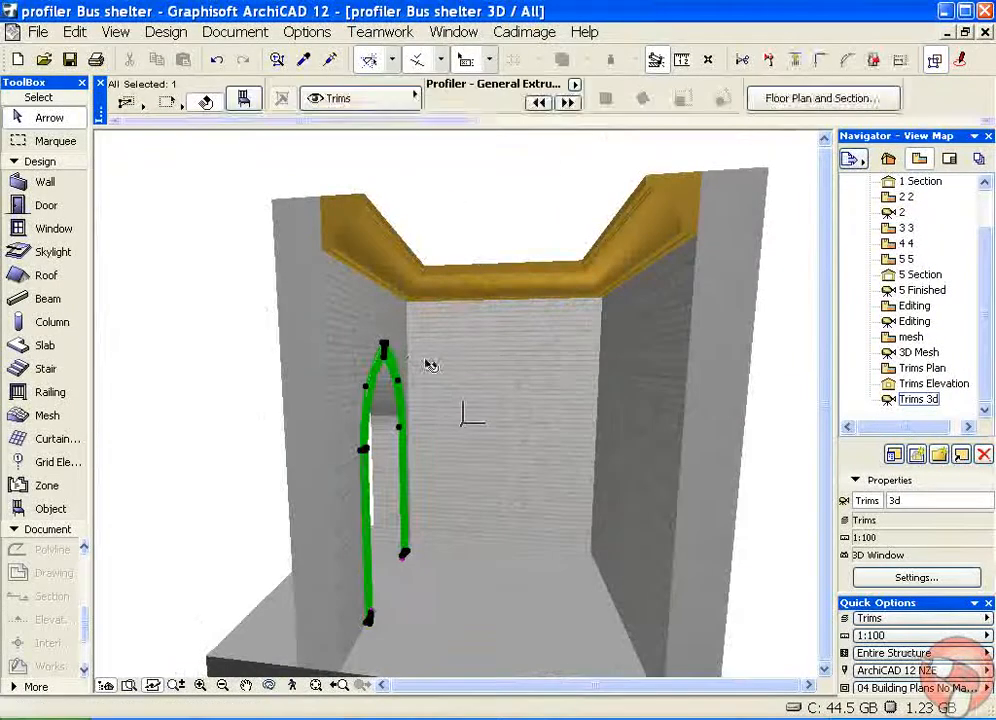
{"action": "left_click", "coordinate": [451, 240]}
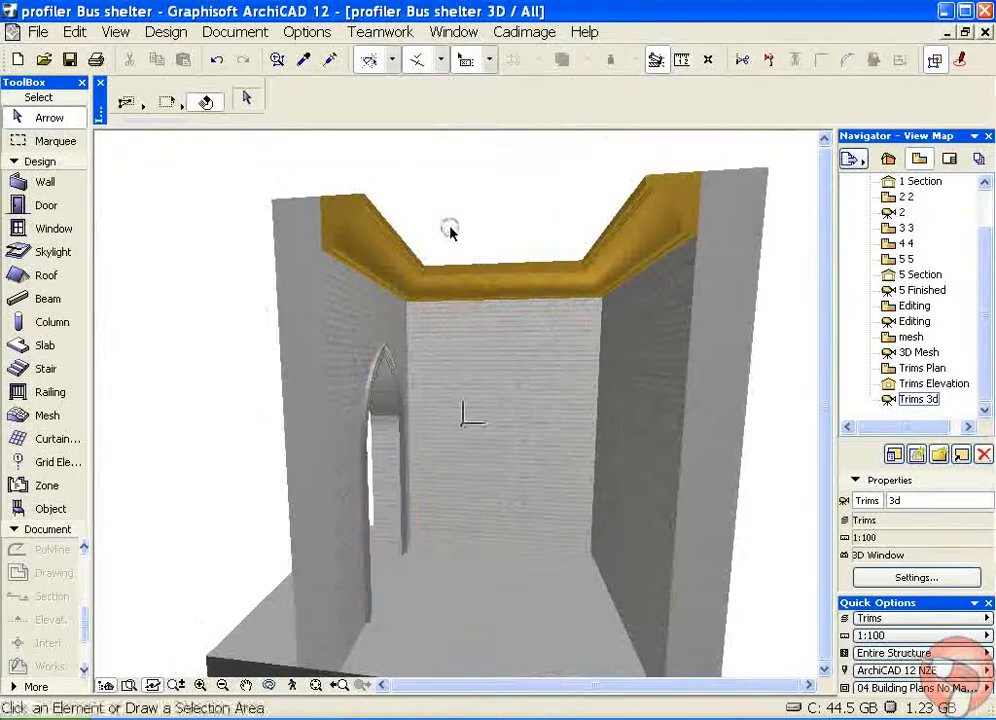
{"action": "double_click", "coordinate": [920, 384]}
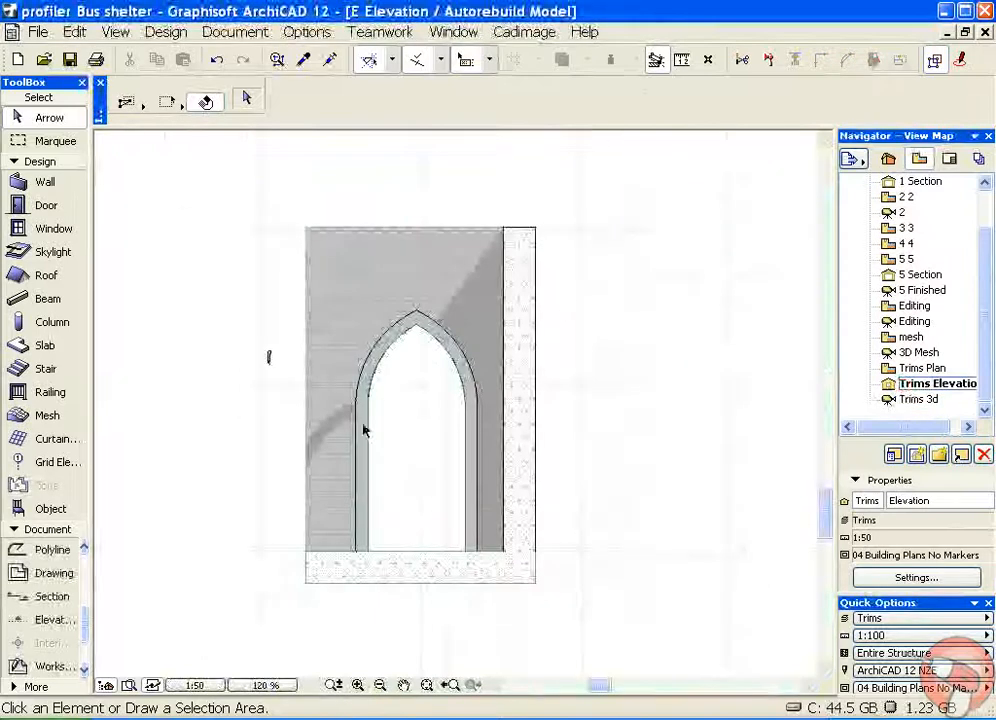
{"action": "scroll", "coordinate": [349, 438], "scroll_direction": "up", "scroll_amount": 3}
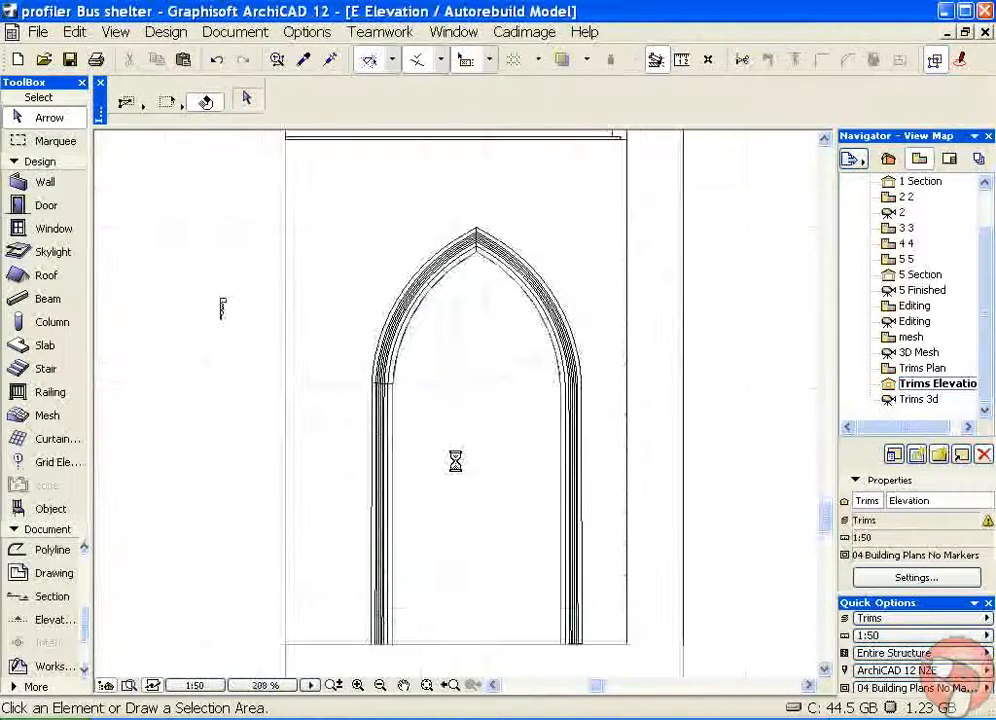
{"action": "middle_click_drag", "start_coordinate": [482, 459], "coordinate": [512, 461]}
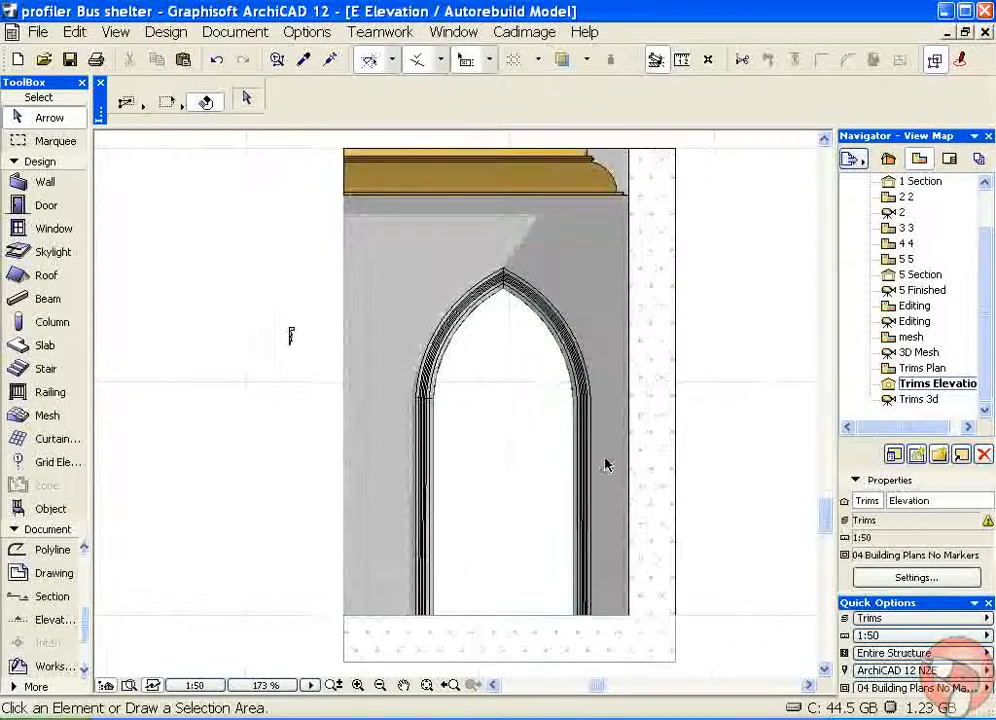